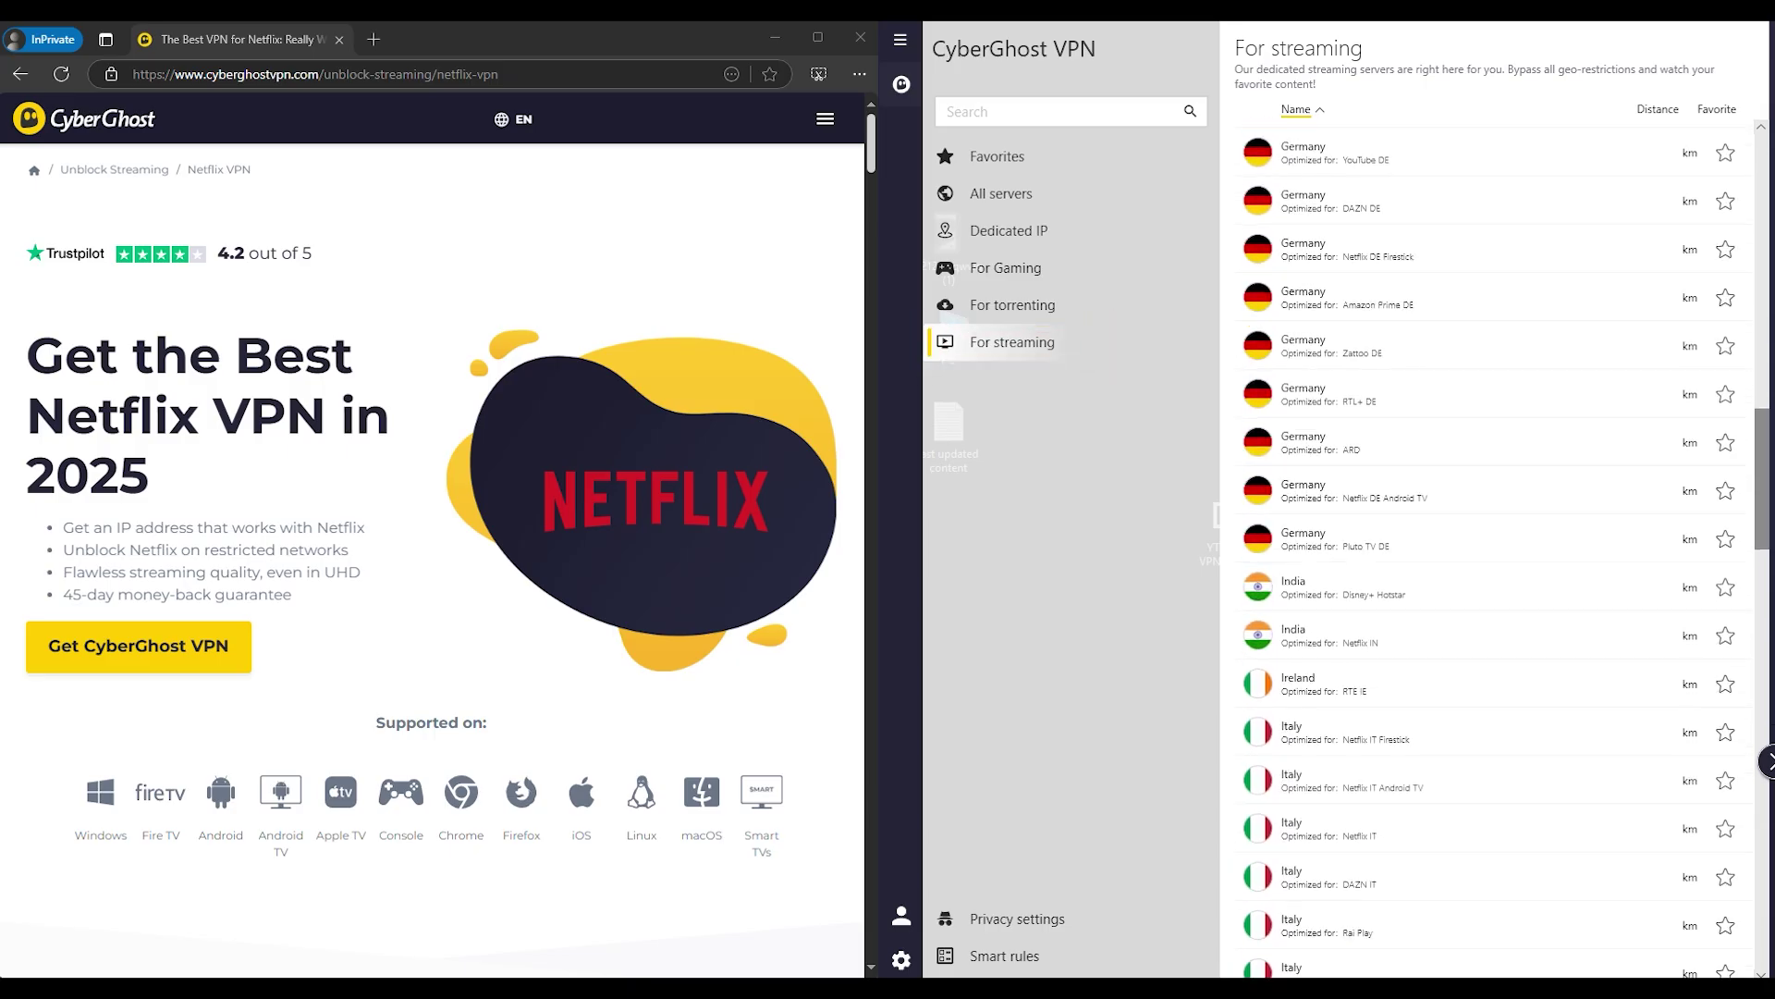
scroll(1490, 555, "down", 2)
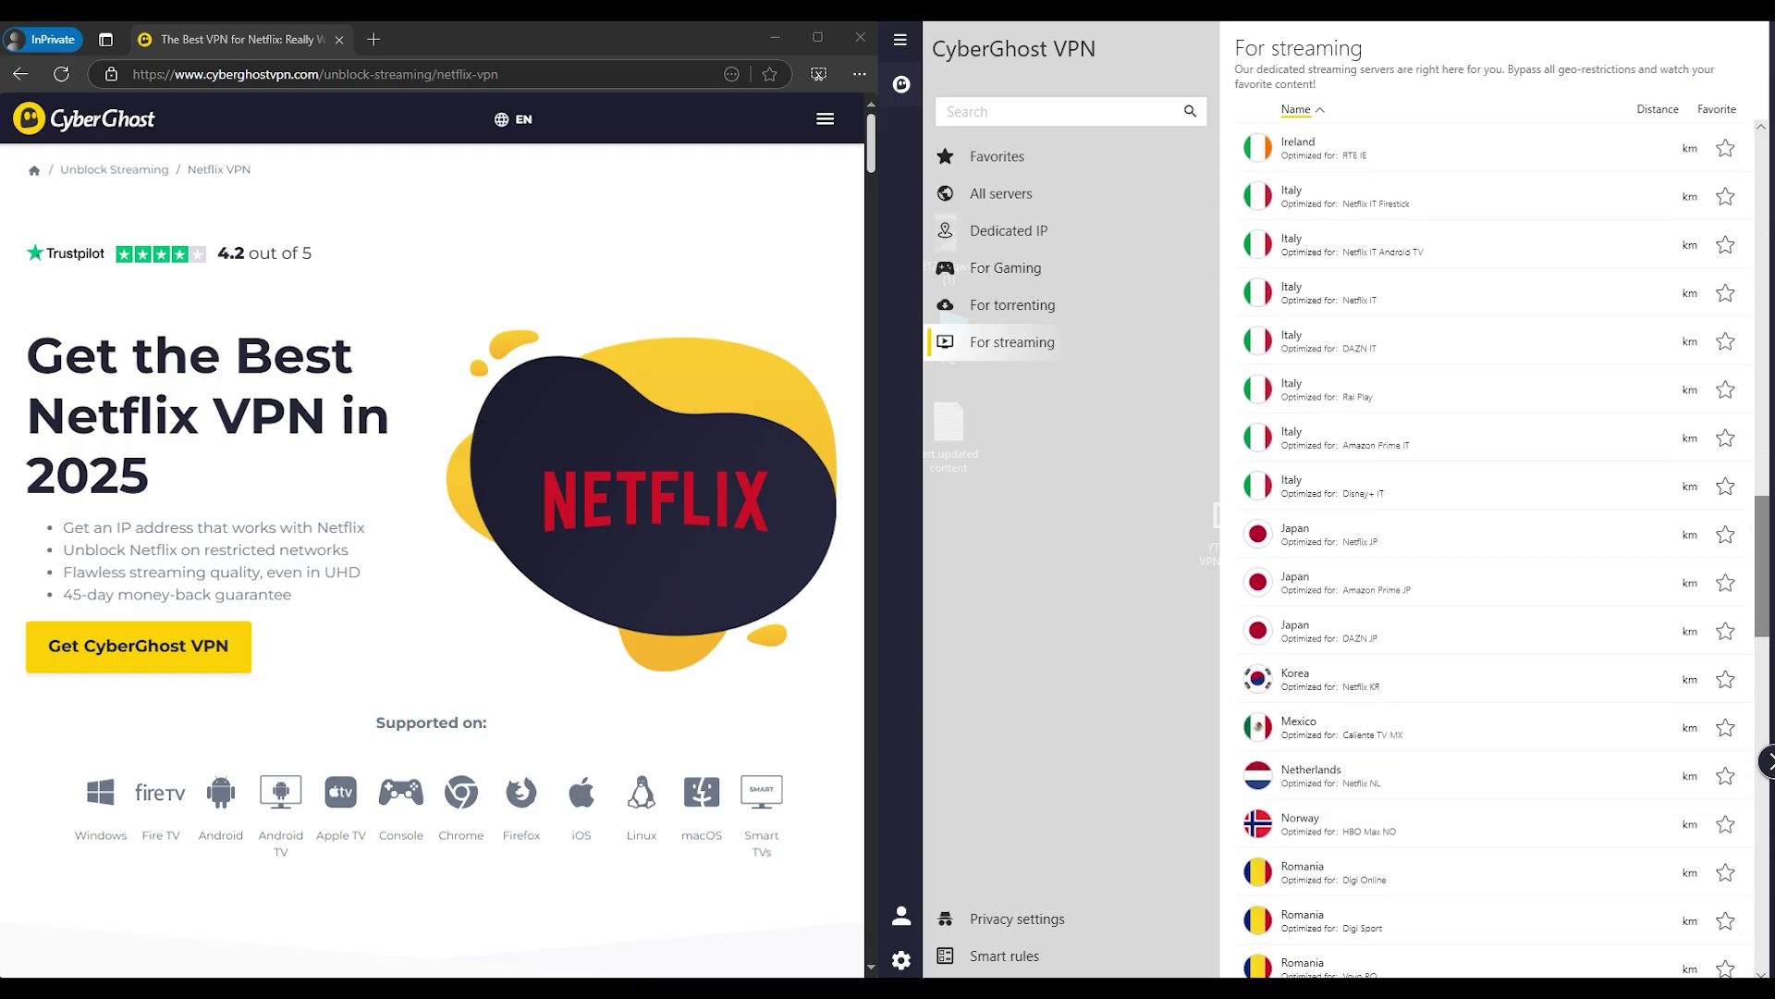
scroll(1492, 556, "down", 3)
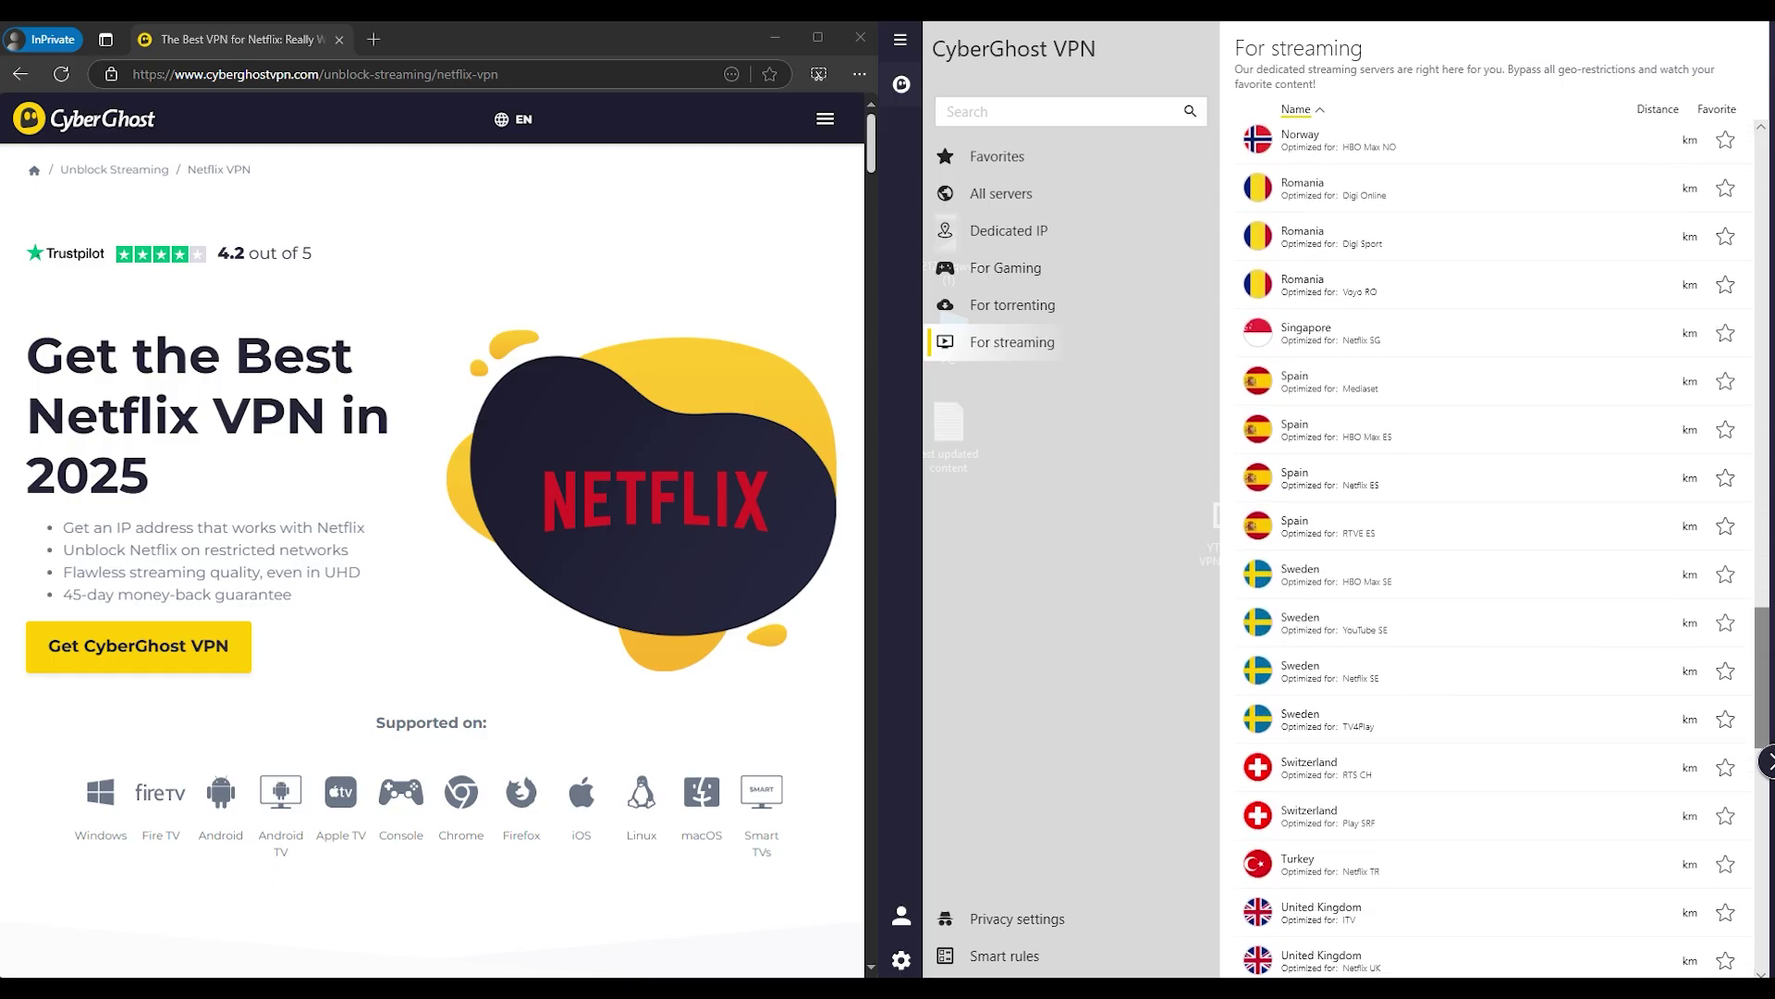
scroll(1492, 555, "down", 2)
scroll(1492, 556, "down", 2)
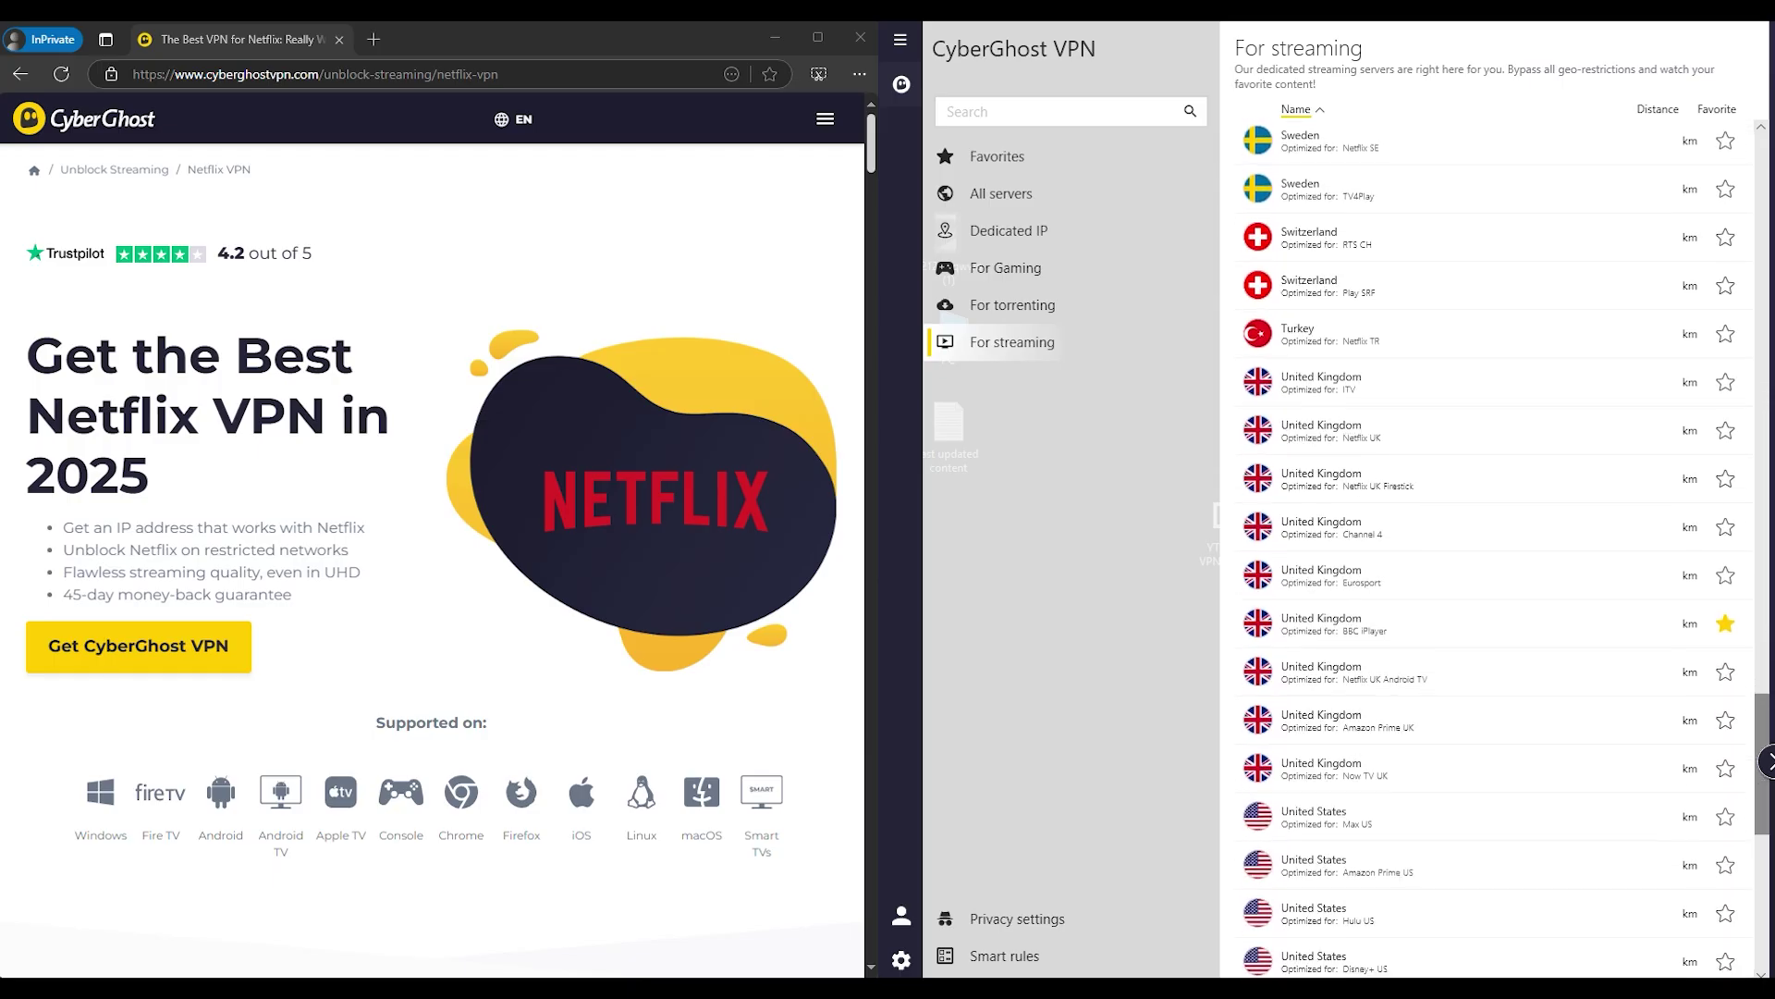
scroll(1492, 555, "down", 2)
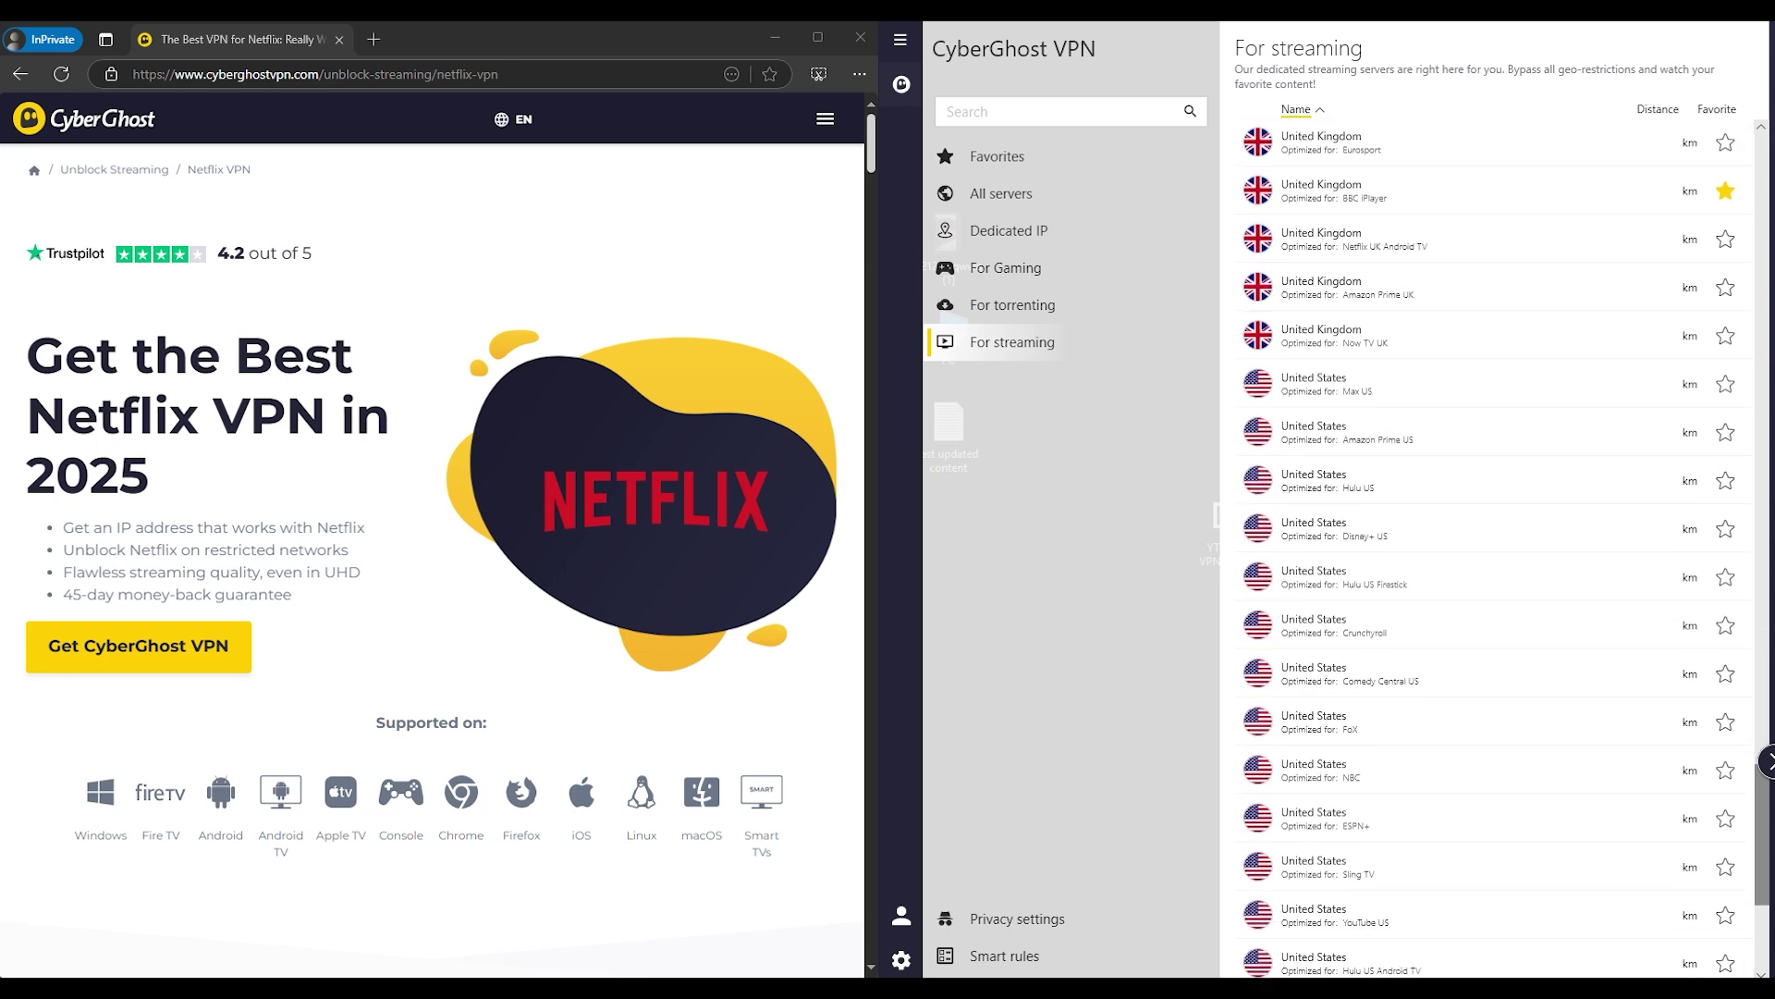
scroll(1491, 554, "down", 2)
scroll(1491, 555, "down", 2)
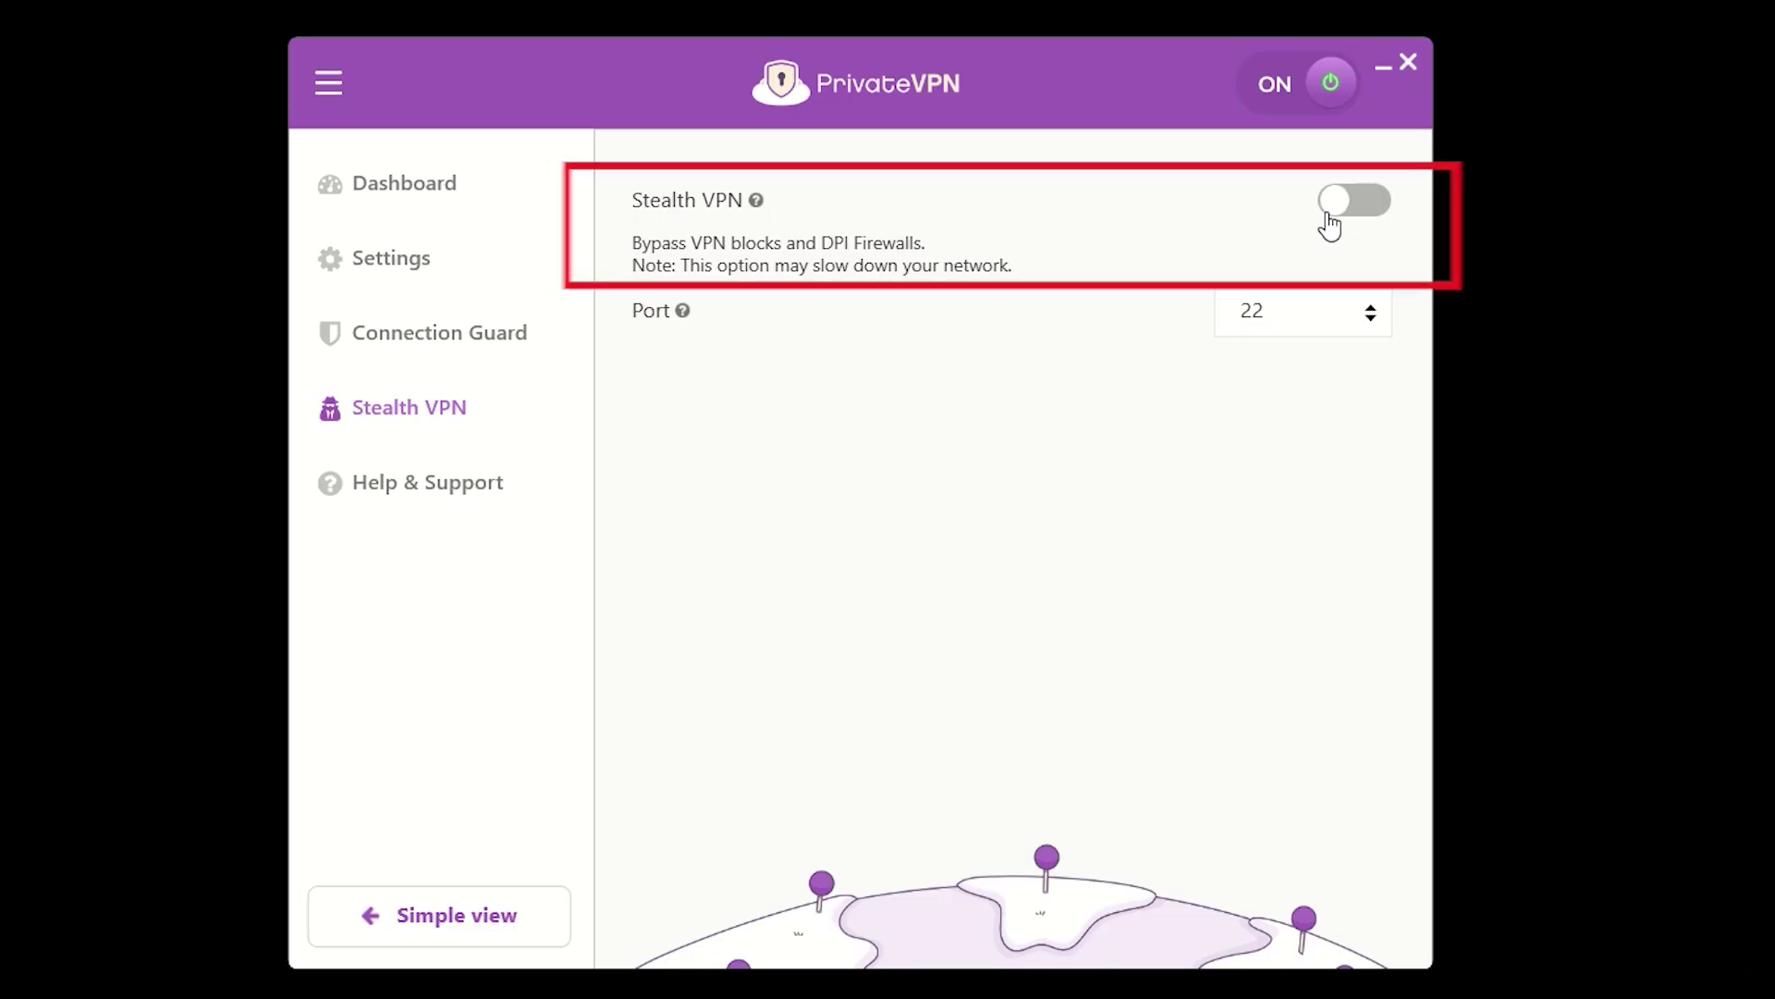
Step: Switch on PrivateVPN's Stealth VPN toggle
left_click(1328, 222)
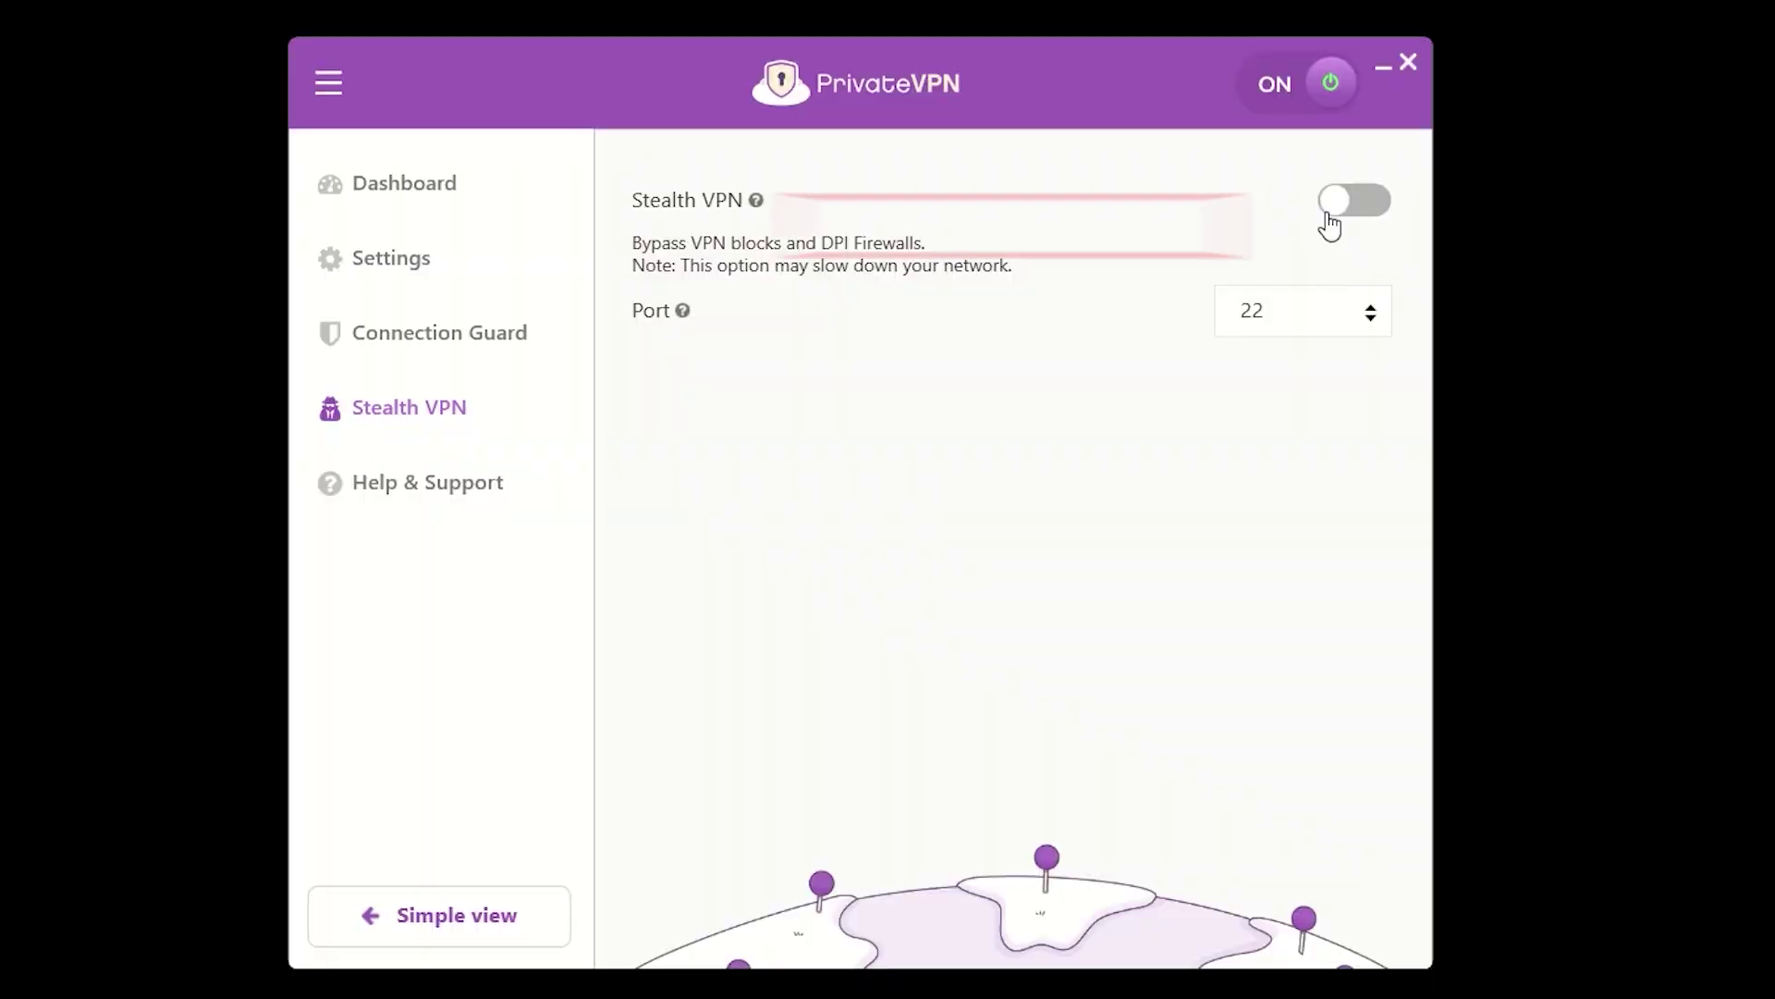
left_click(1330, 226)
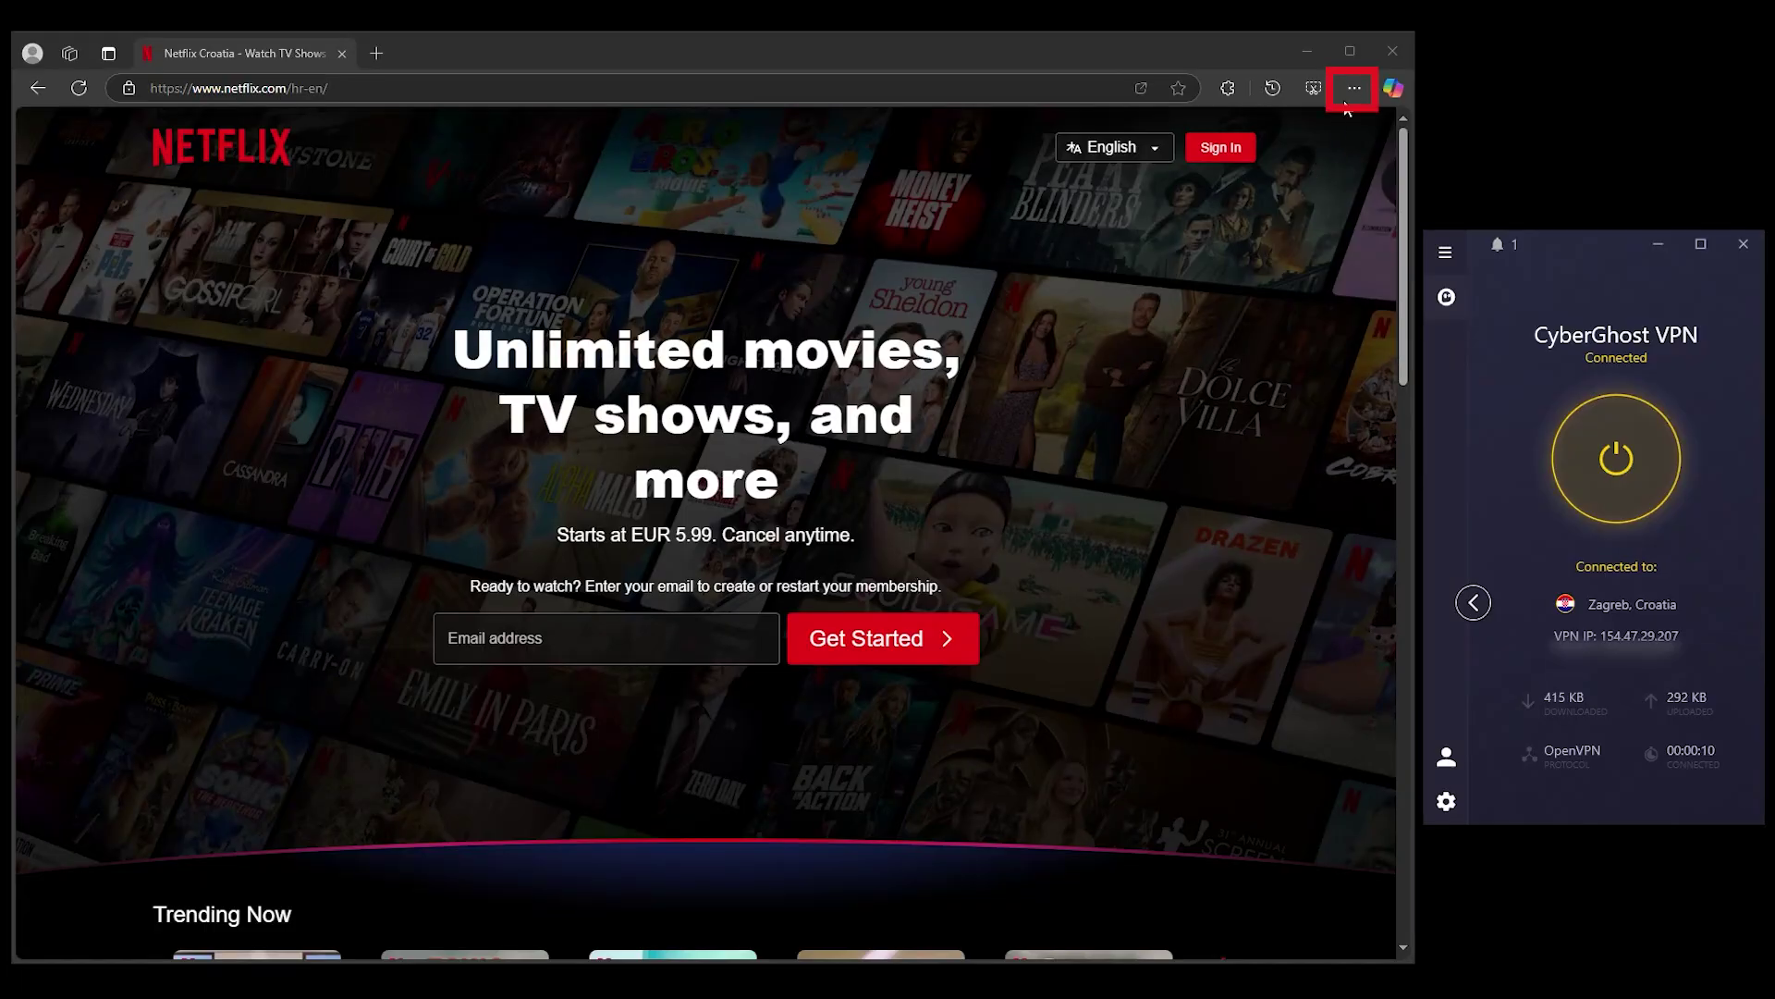
Step: From Edge settings, open 'Choose what to clear' under Delete browsing data
left_click(1349, 95)
left_click(1221, 703)
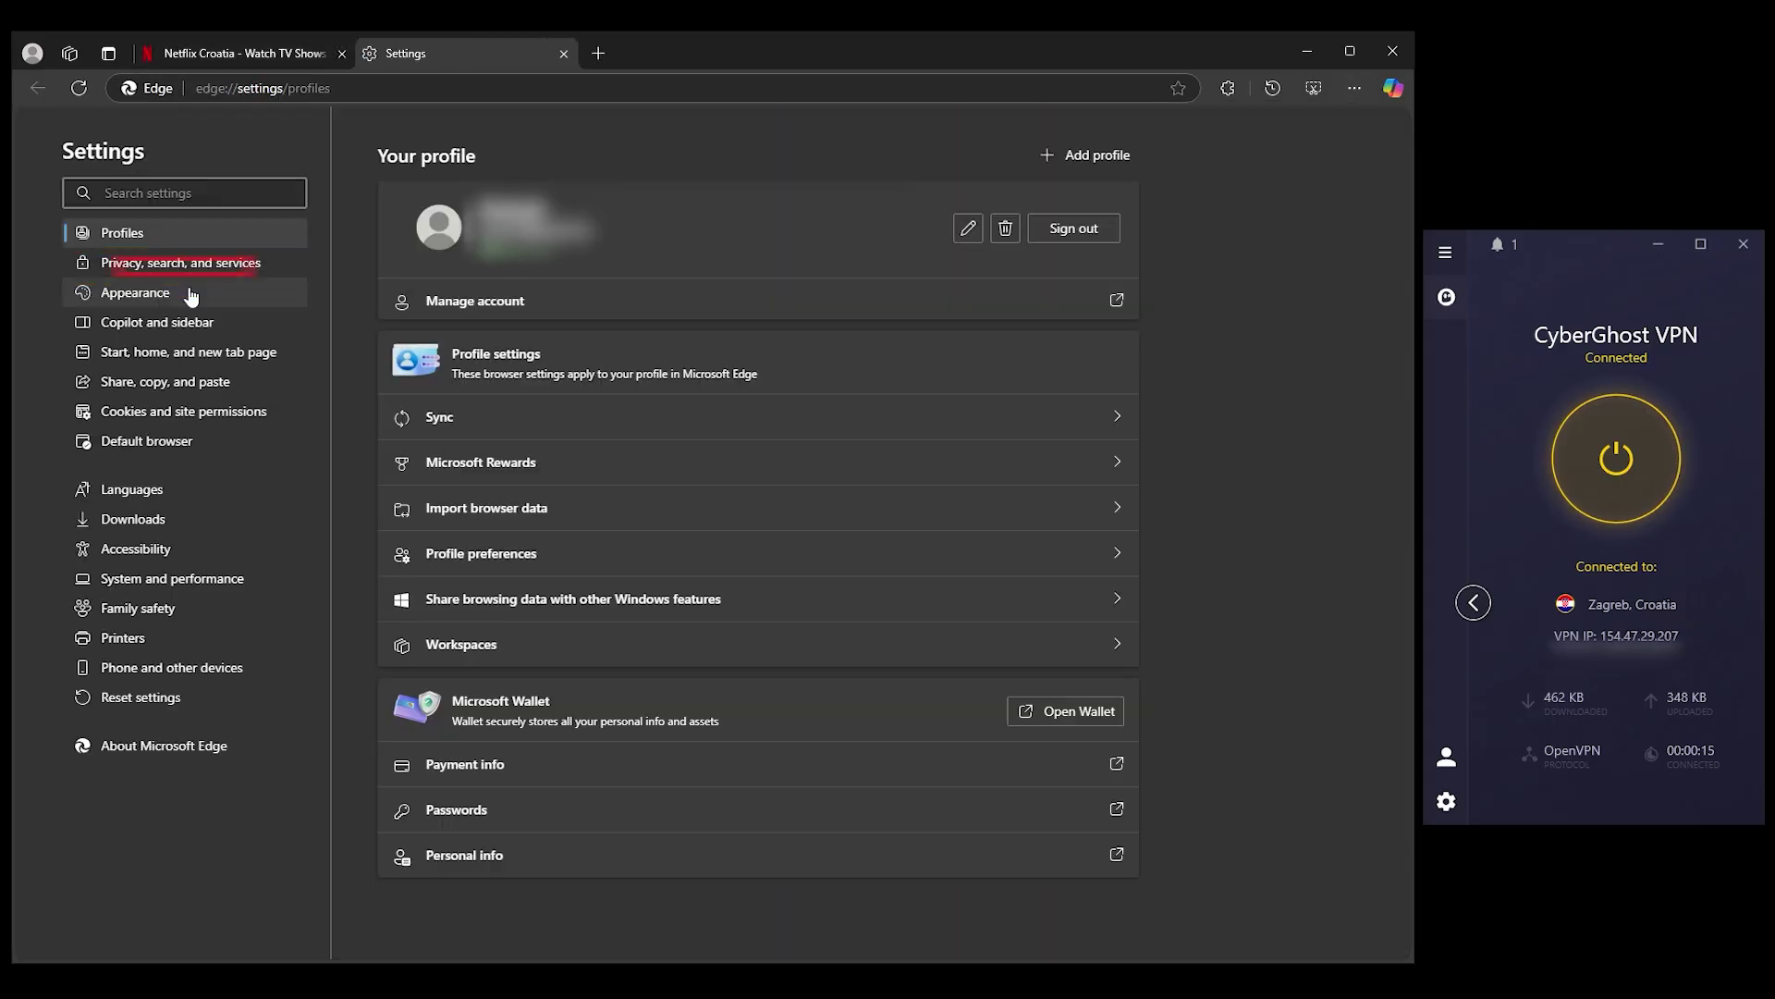
left_click_drag(1406, 264, 1403, 349)
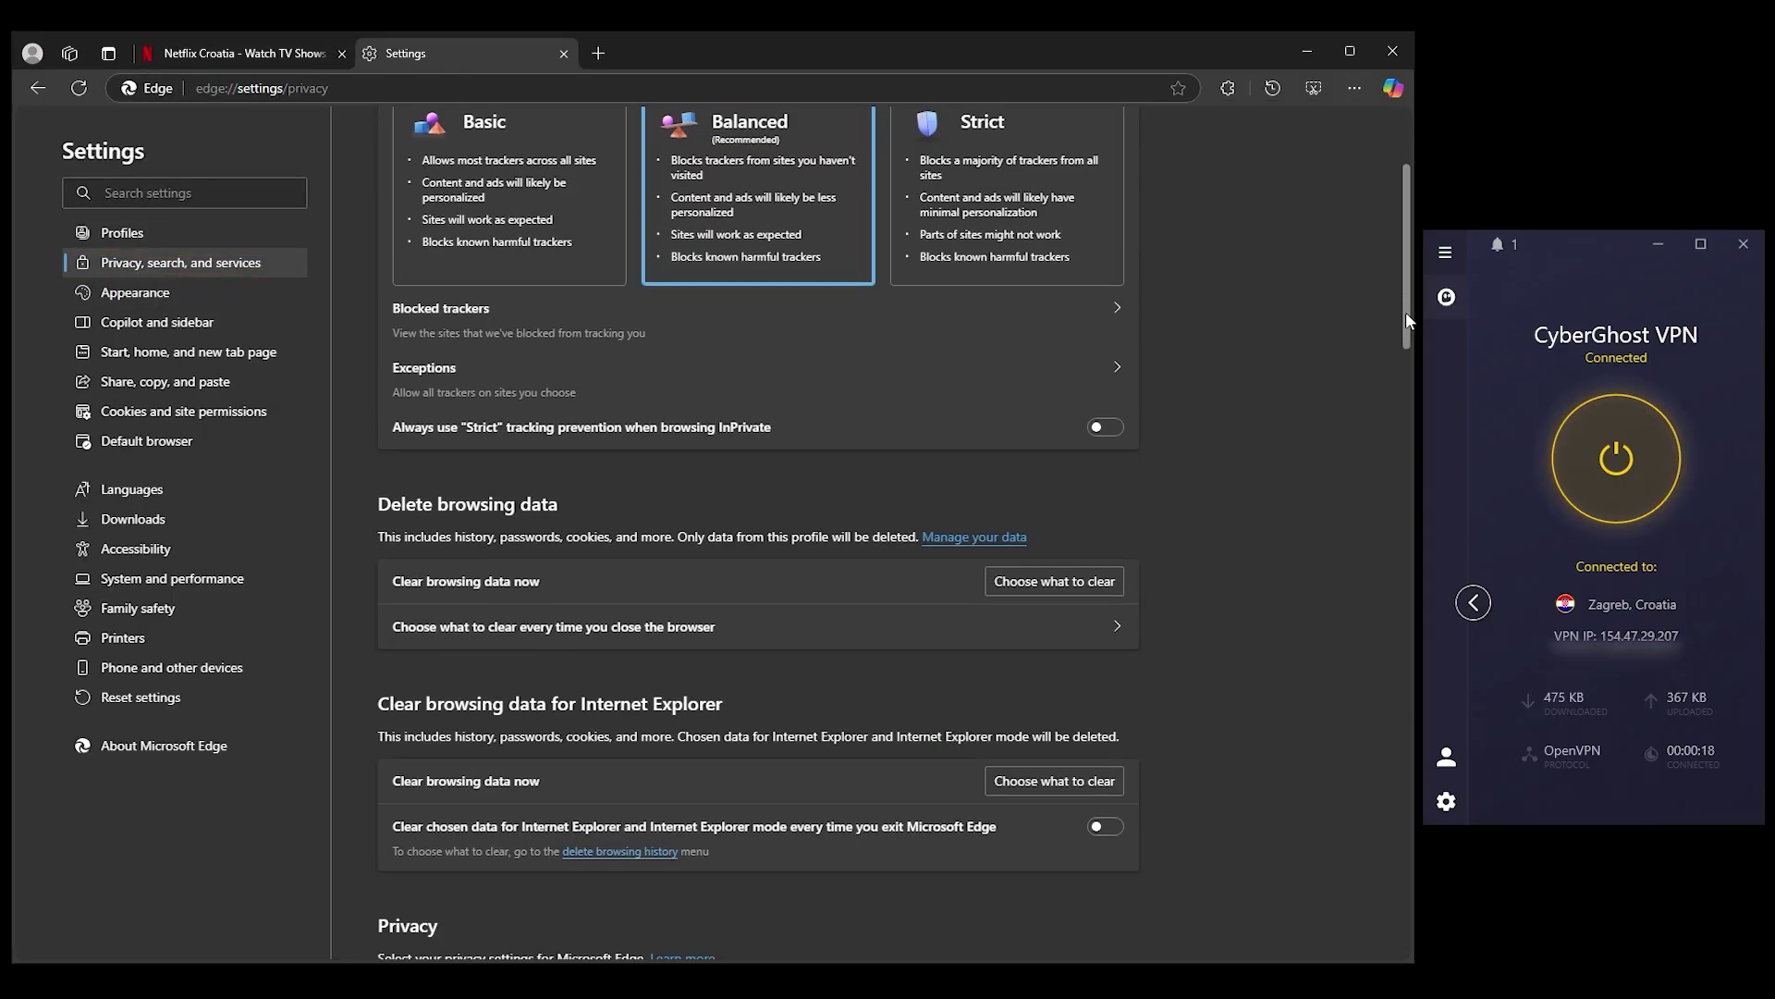
left_click(1032, 405)
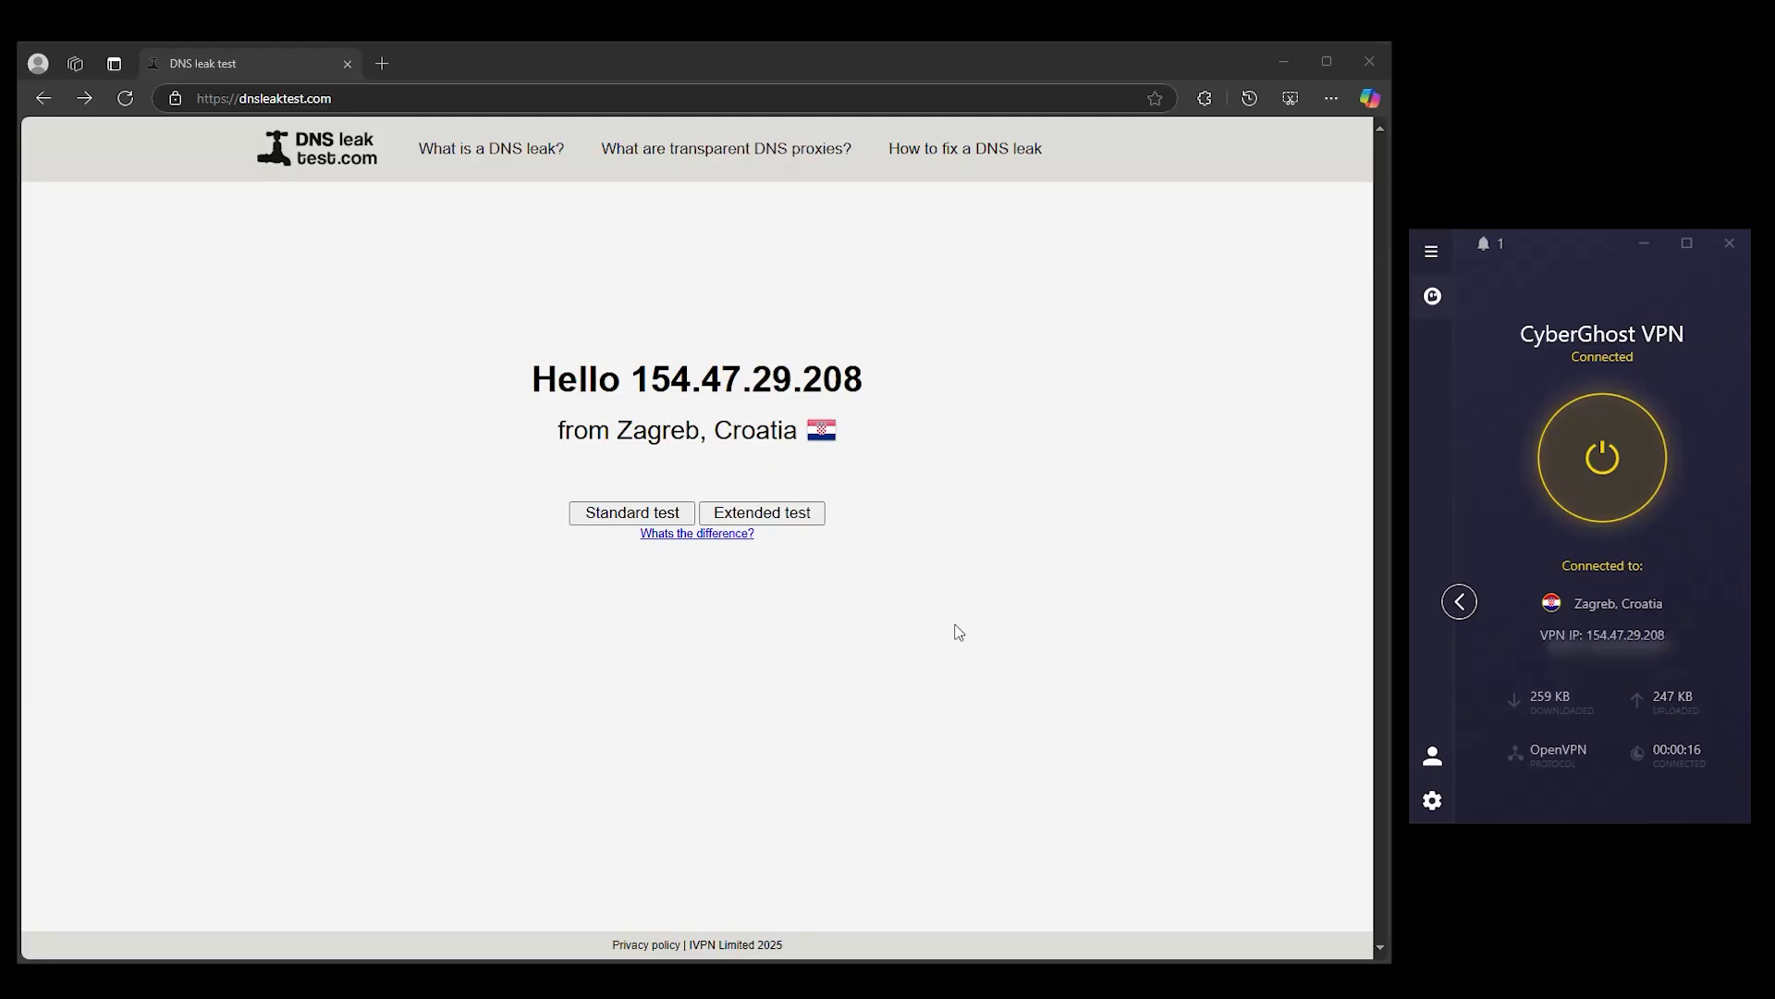
Step: Start the Standard test on dnsleaktest.com and wait for its results
left_click(607, 519)
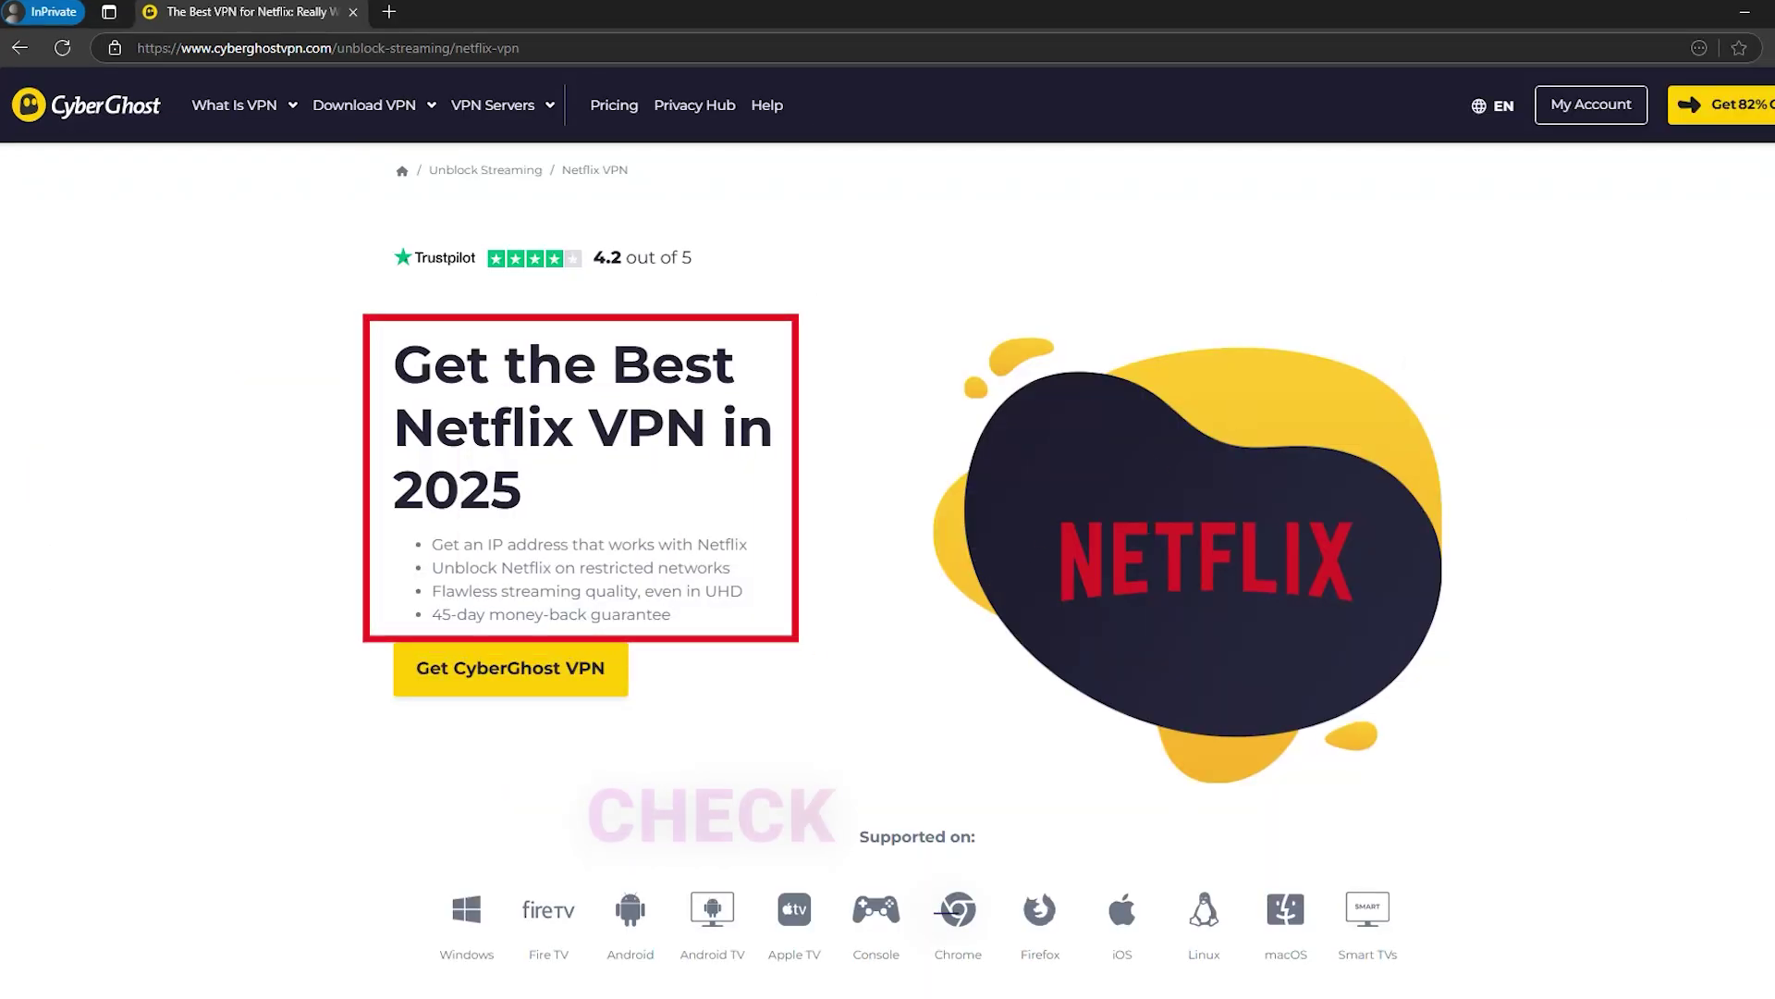
scroll(889, 555, "down", 2)
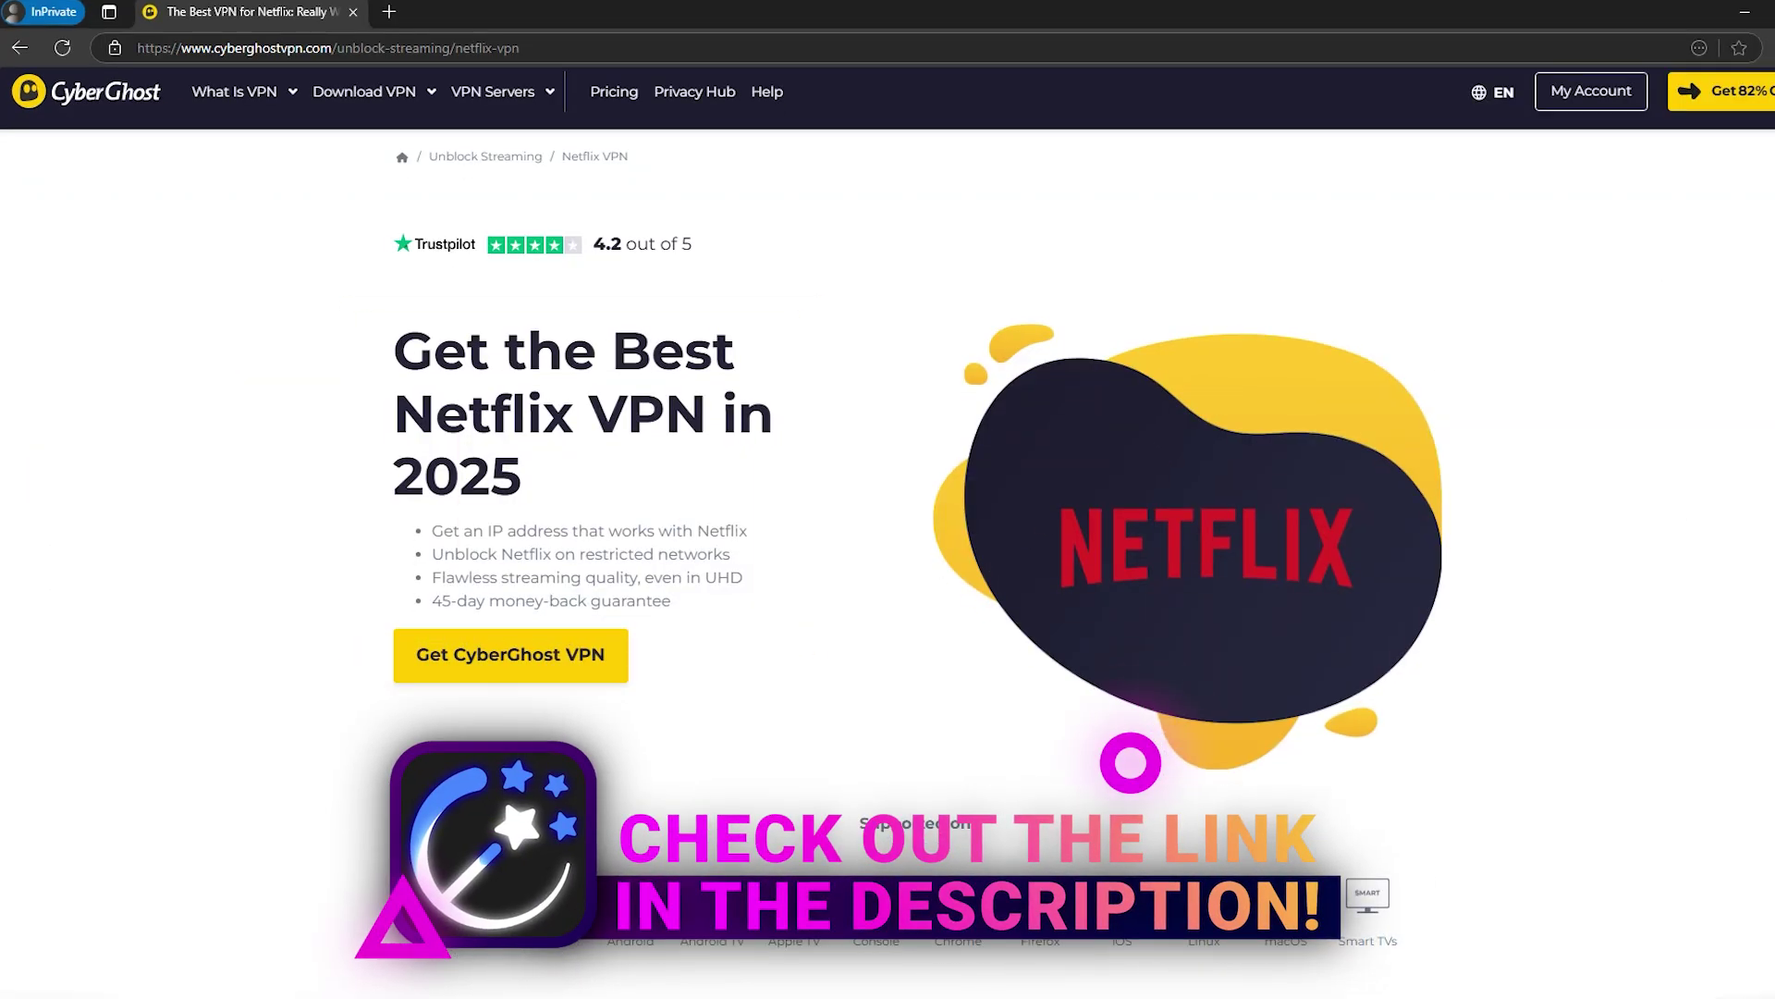
scroll(1130, 762, "down", 2)
scroll(1130, 762, "down", 1)
scroll(1130, 763, "down", 1)
scroll(1131, 765, "down", 1)
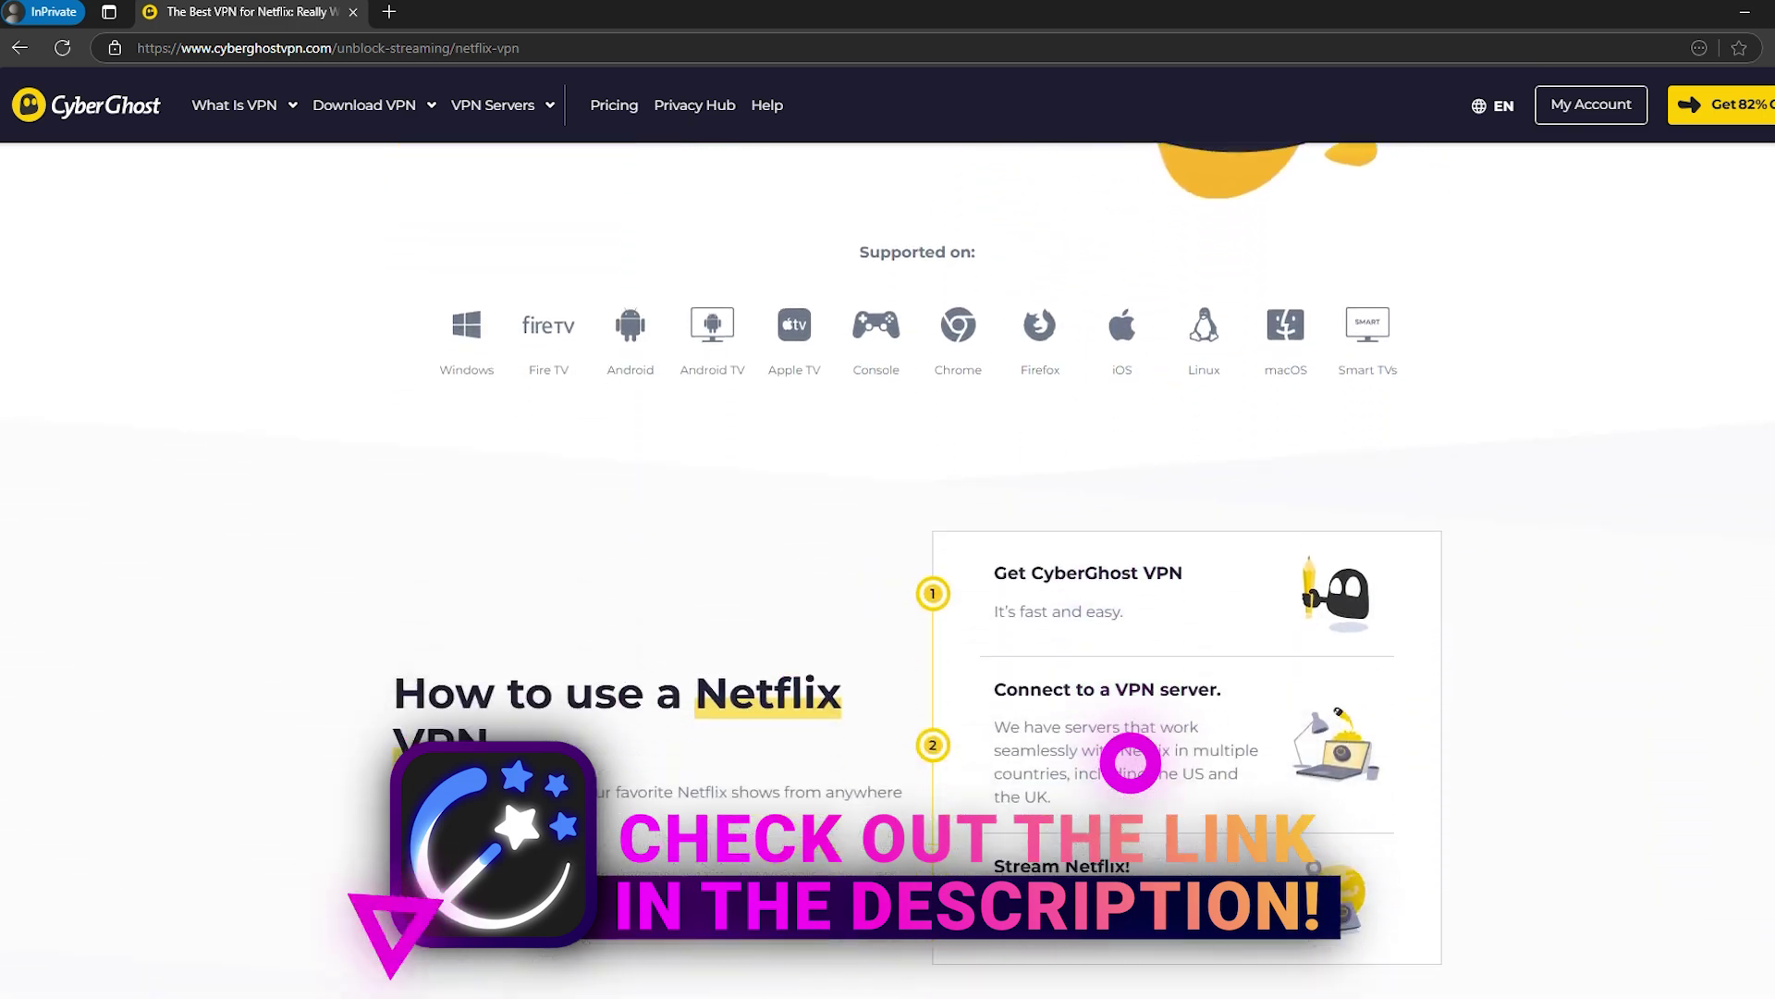
scroll(1131, 762, "down", 1)
scroll(1130, 761, "down", 1)
scroll(1131, 761, "down", 1)
scroll(1130, 762, "down", 1)
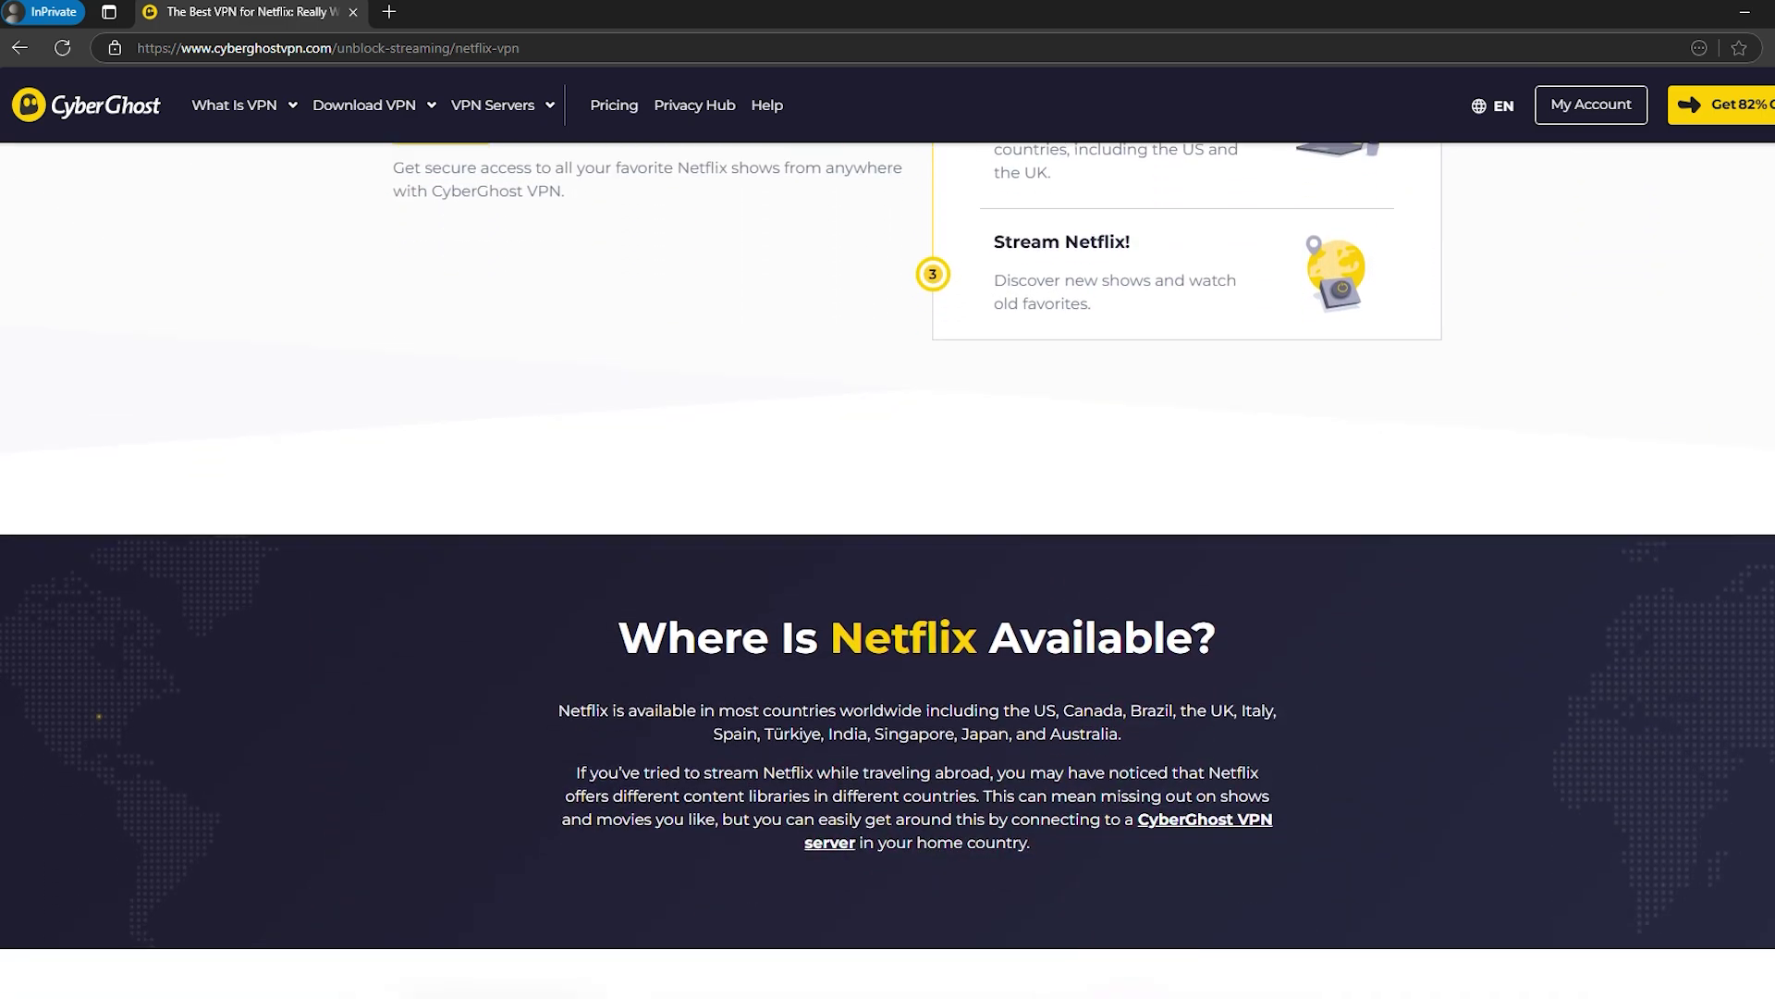
scroll(1131, 761, "down", 1)
scroll(1131, 761, "down", 1)
scroll(1131, 762, "down", 1)
scroll(1130, 761, "down", 1)
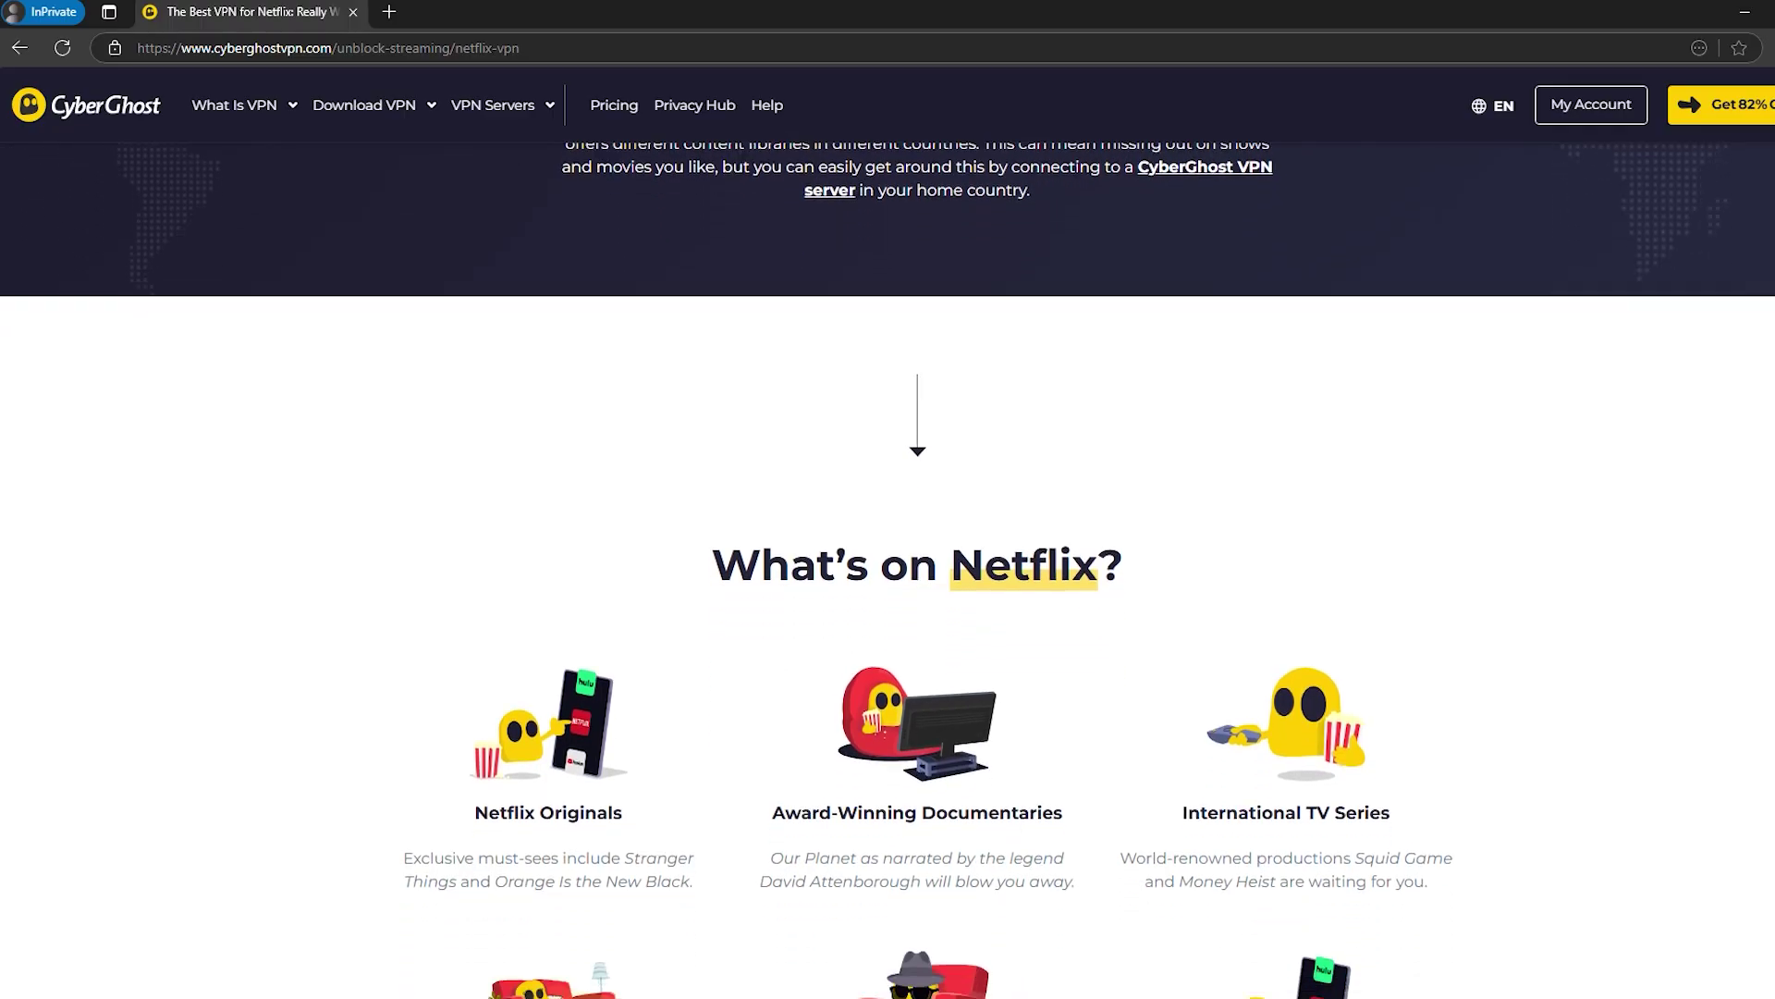
scroll(889, 604, "down", 1)
scroll(887, 603, "down", 1)
scroll(888, 604, "down", 1)
scroll(888, 604, "down", 1)
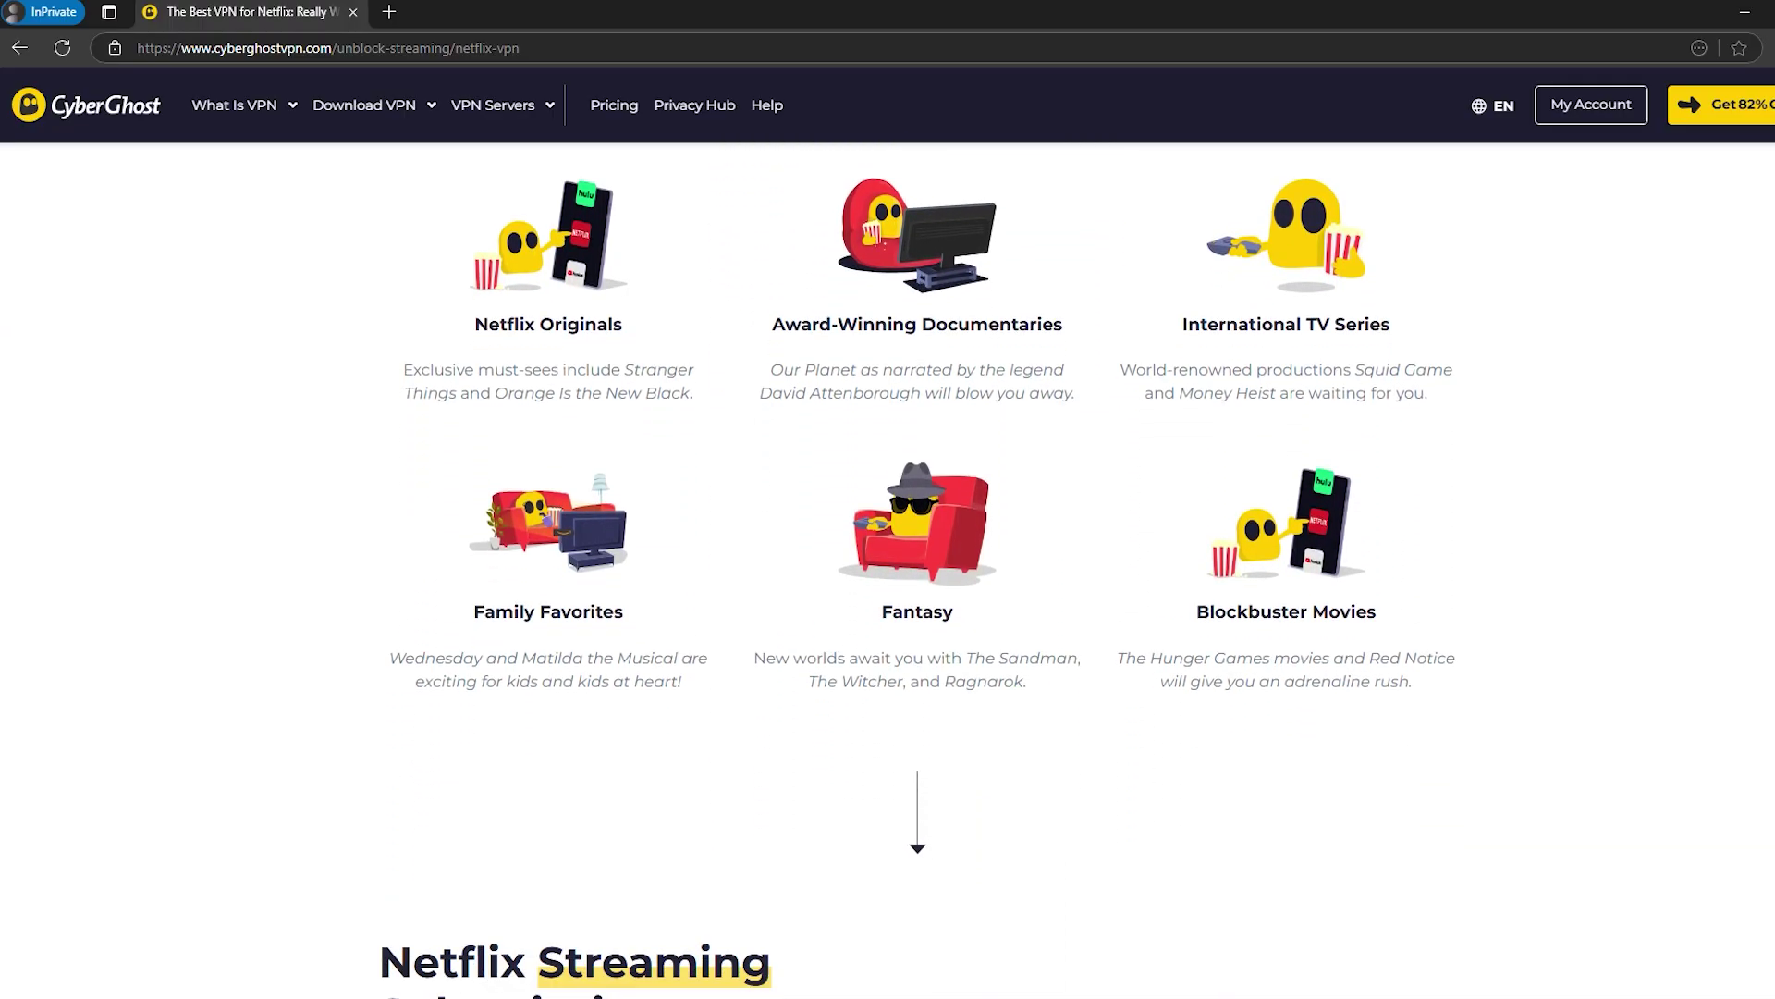
scroll(888, 603, "down", 1)
scroll(889, 604, "down", 1)
scroll(888, 604, "down", 1)
scroll(888, 603, "down", 1)
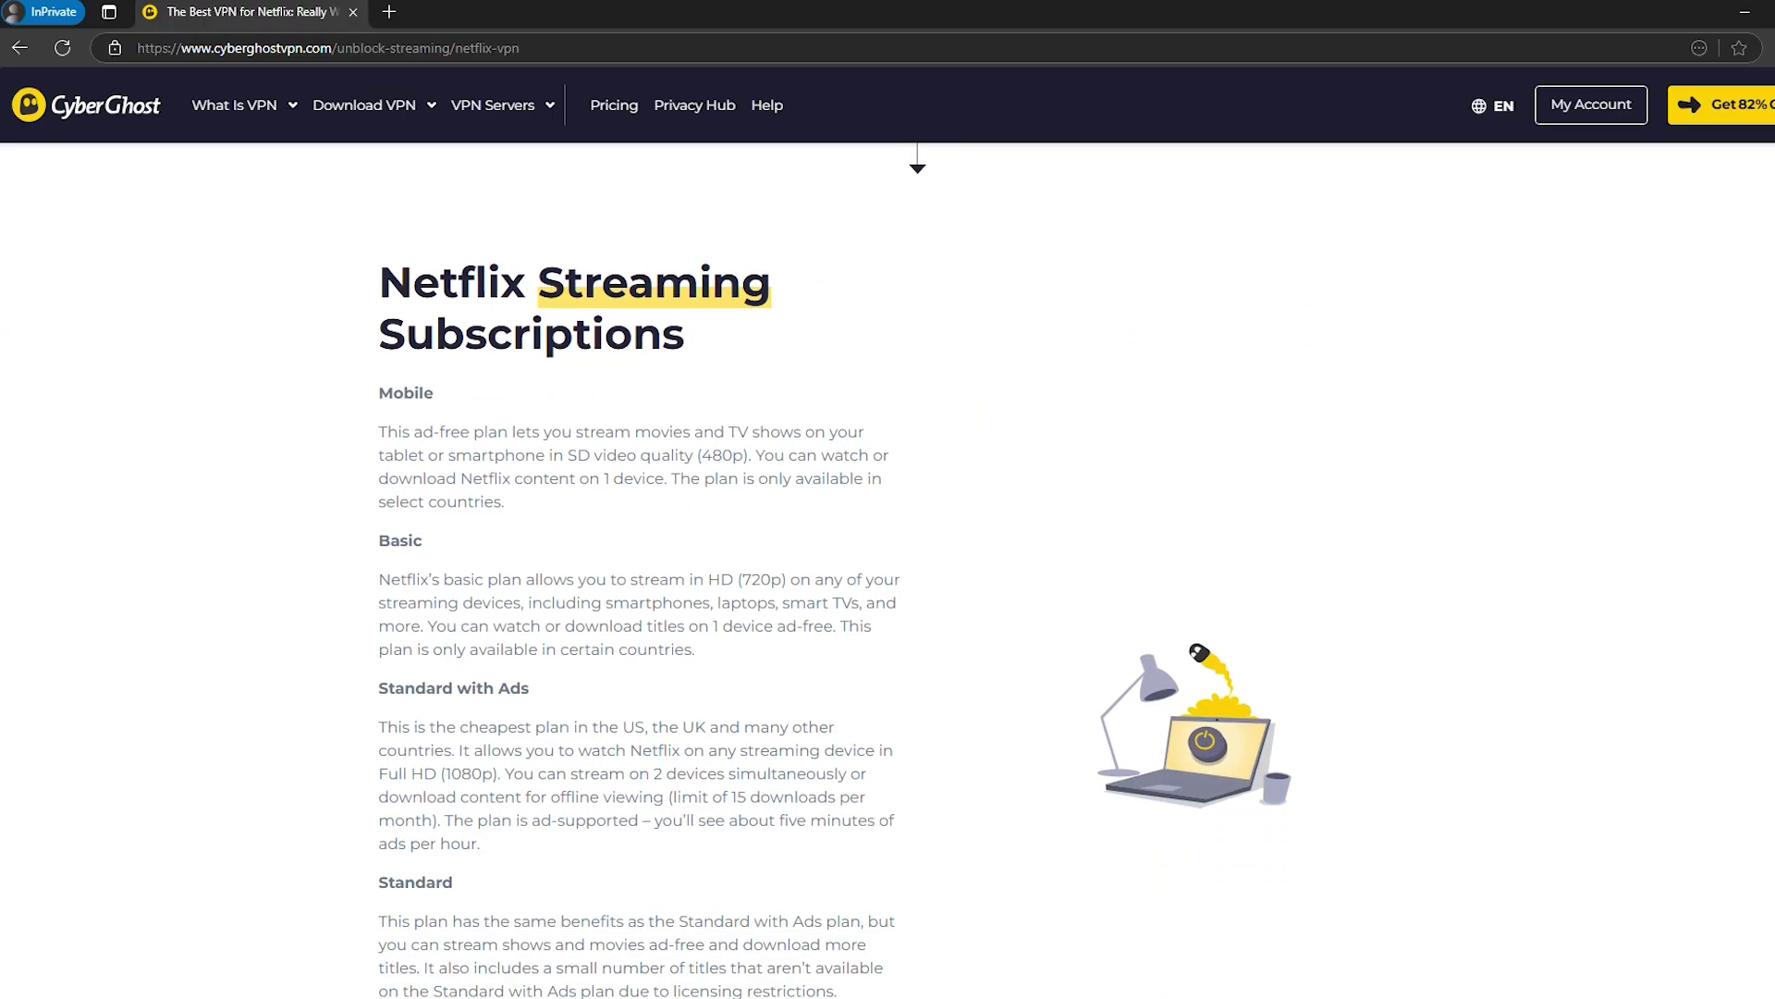
scroll(888, 604, "down", 2)
scroll(889, 604, "down", 1)
scroll(887, 604, "down", 1)
scroll(888, 603, "down", 1)
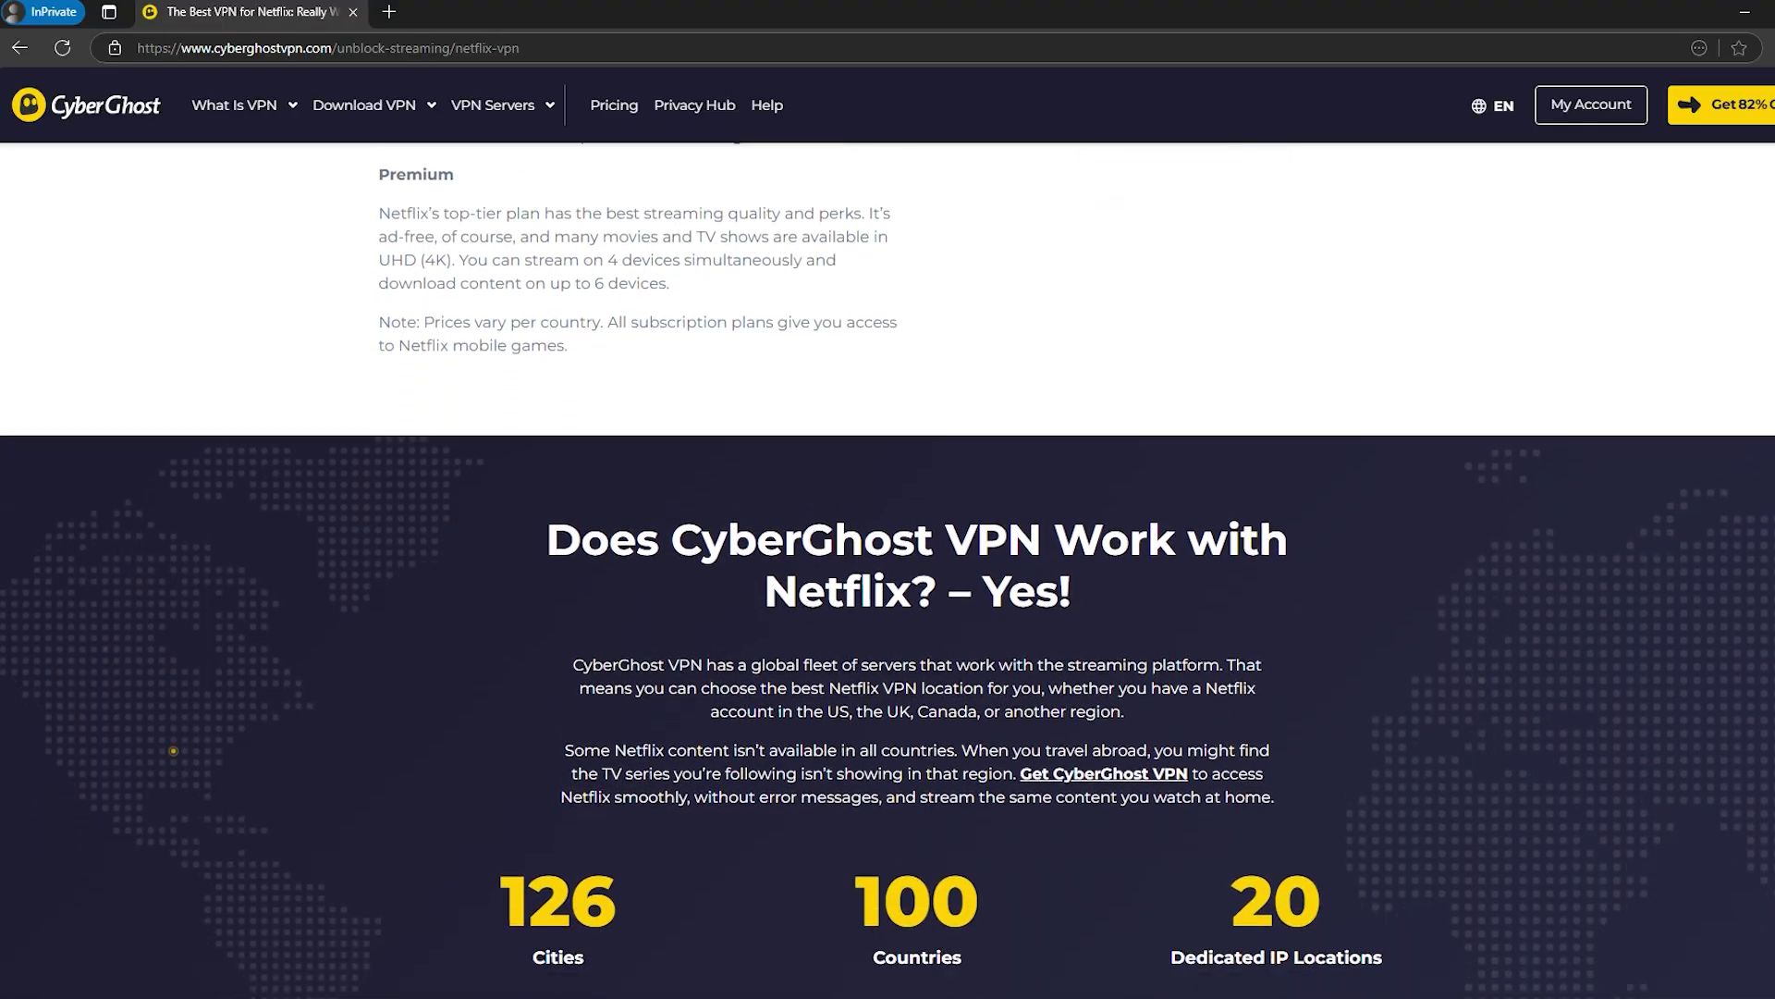
scroll(888, 604, "down", 1)
scroll(889, 603, "down", 1)
scroll(888, 603, "down", 1)
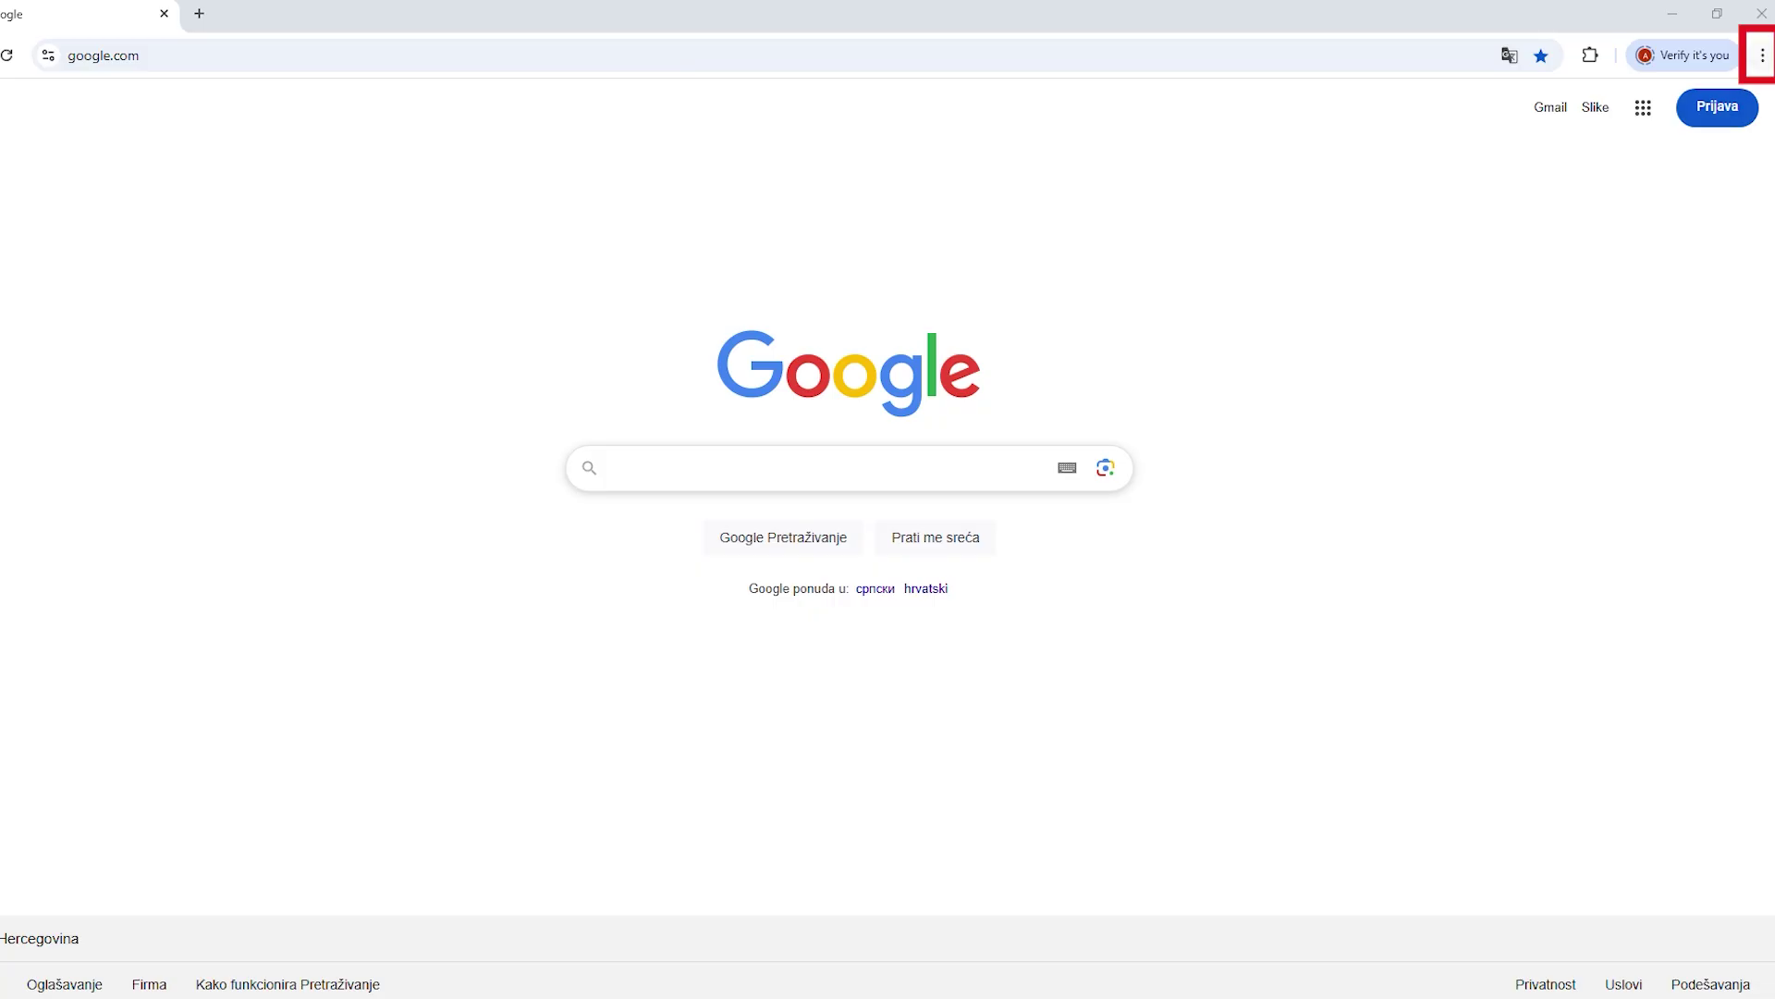
Step: Turn off the 360 Internet Protection extension in Chrome's extension manager
left_click(1763, 56)
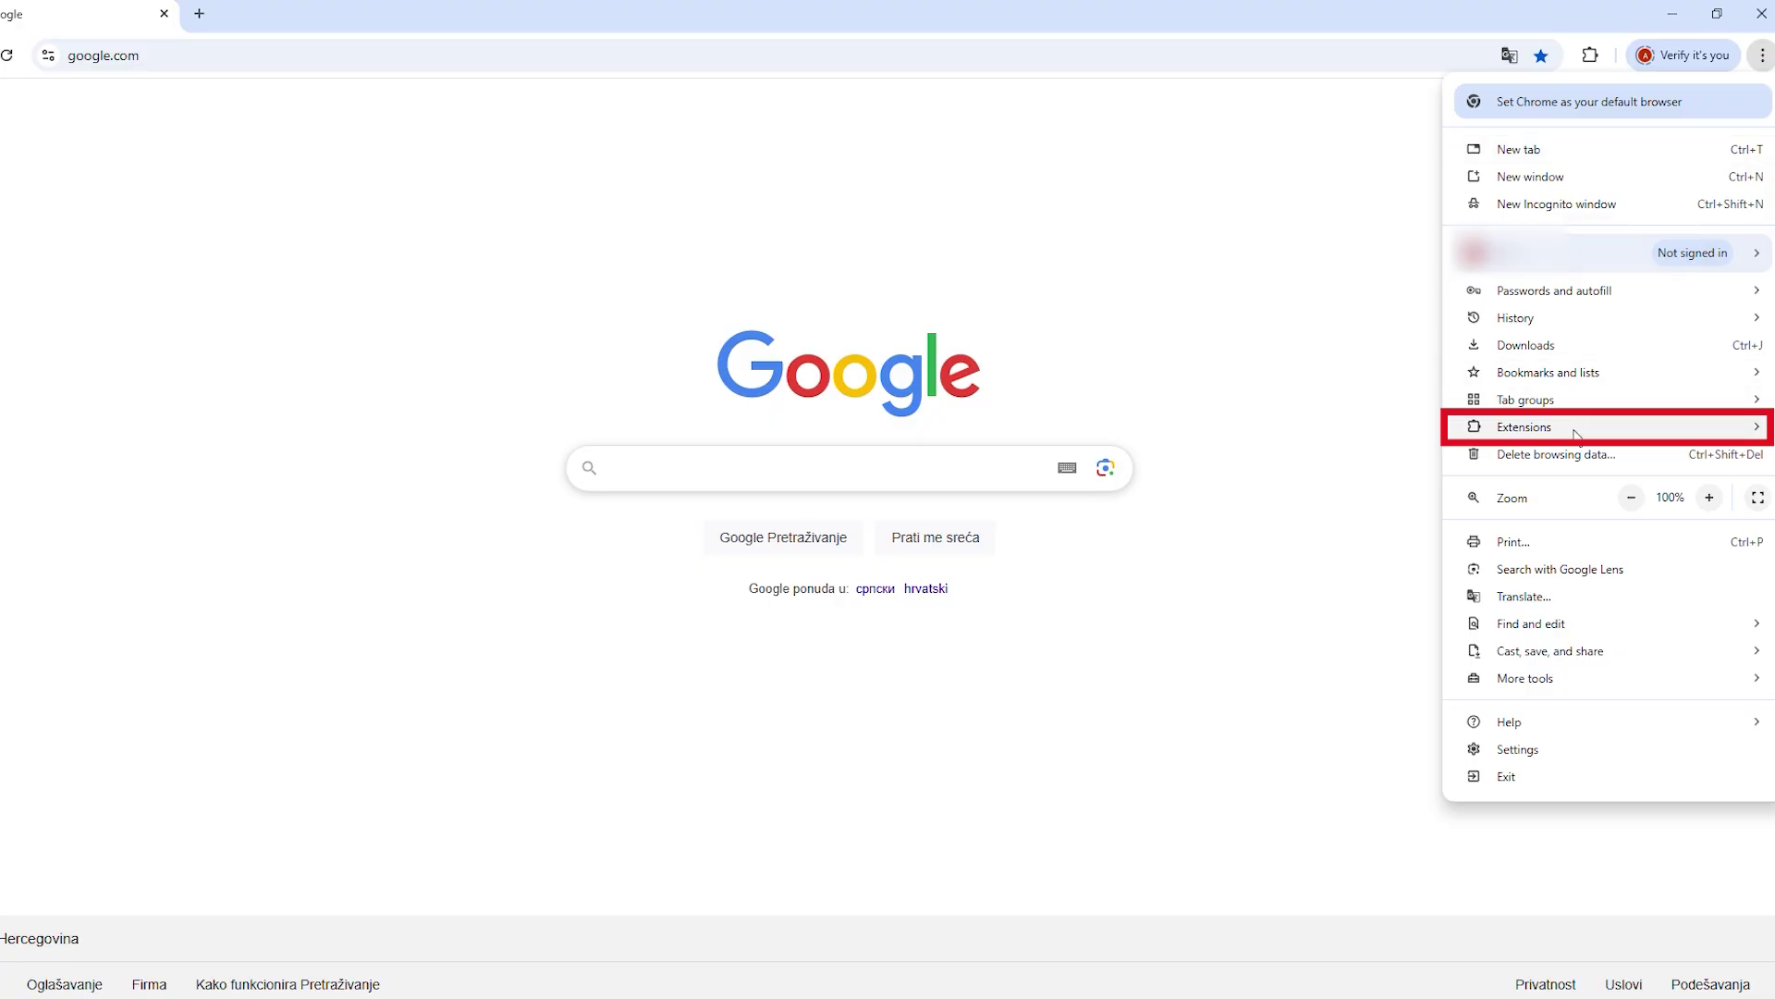
left_click(1366, 429)
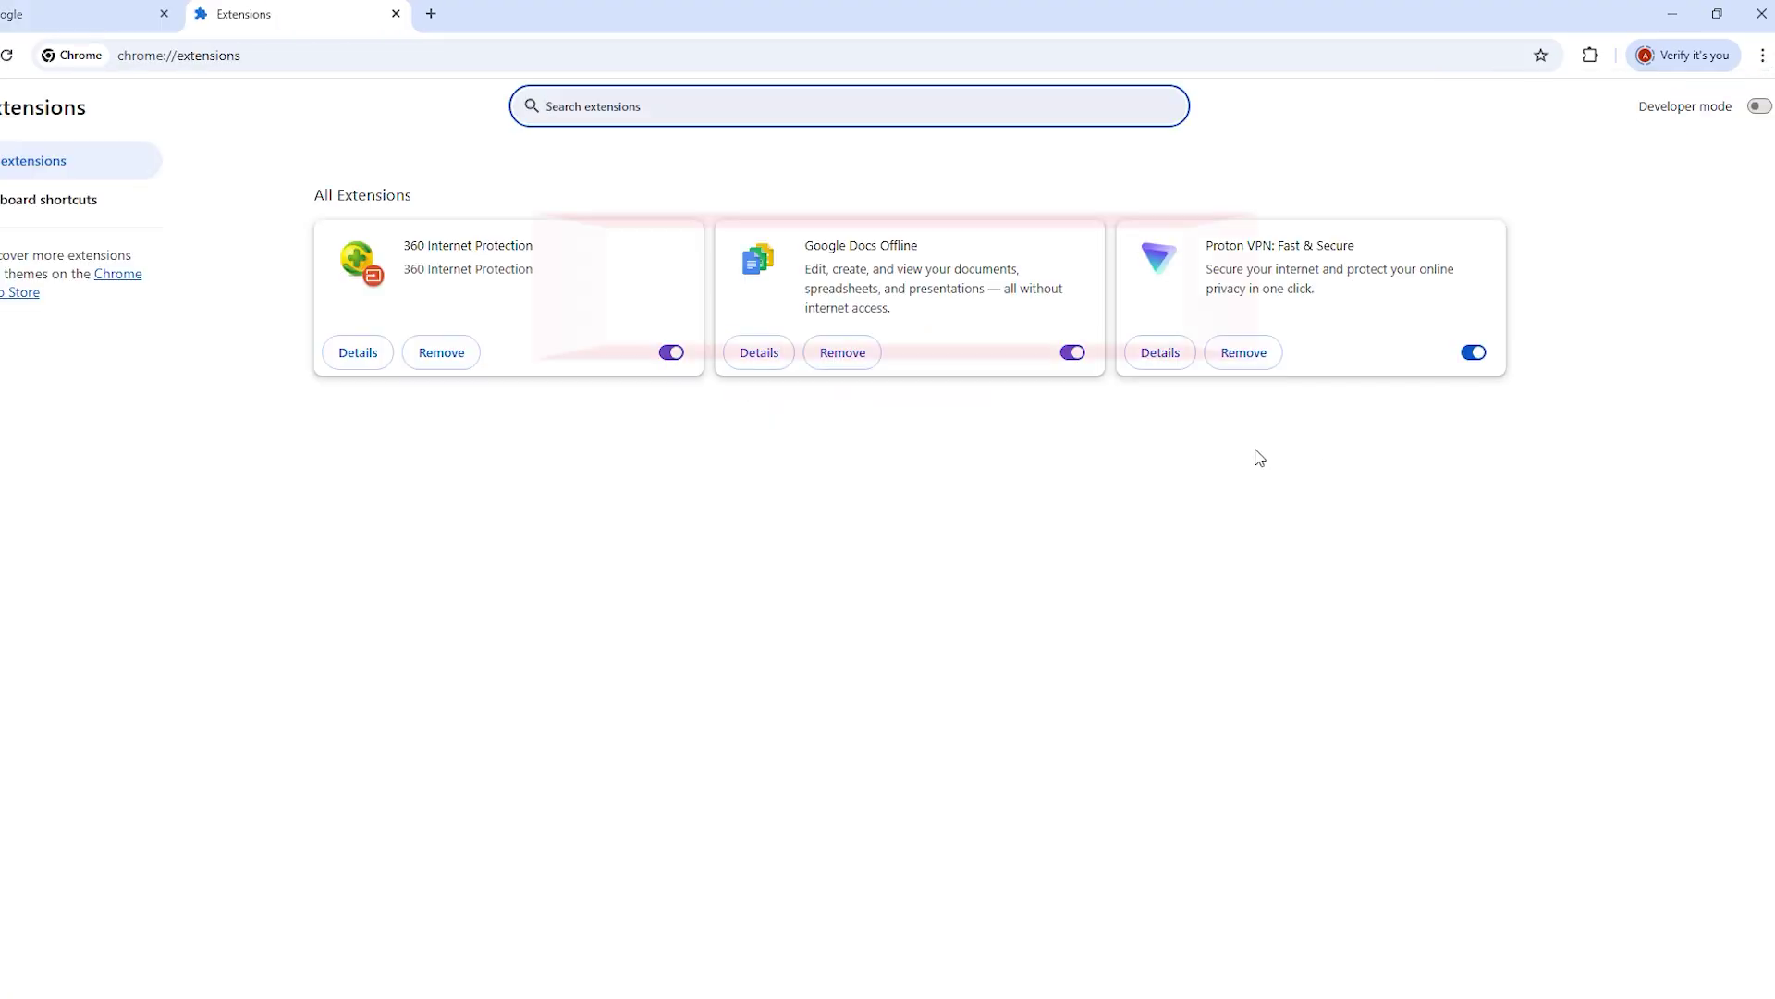
left_click(671, 351)
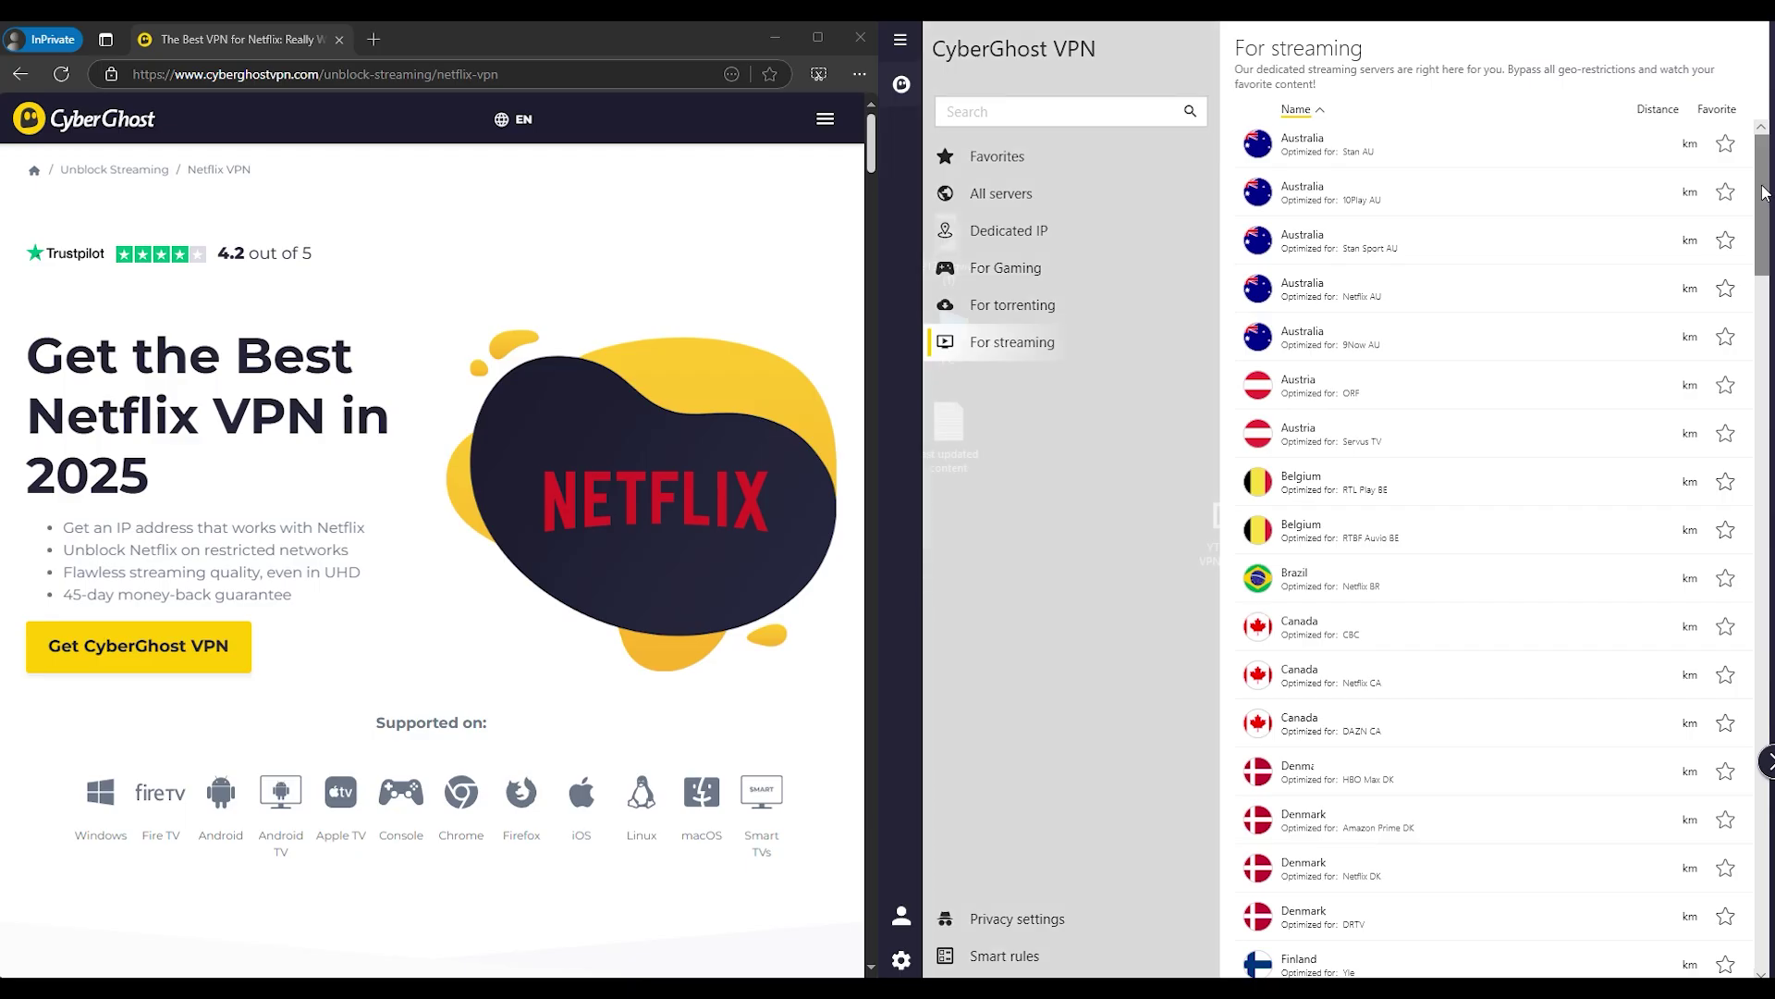
left_click_drag(1764, 191, 1769, 257)
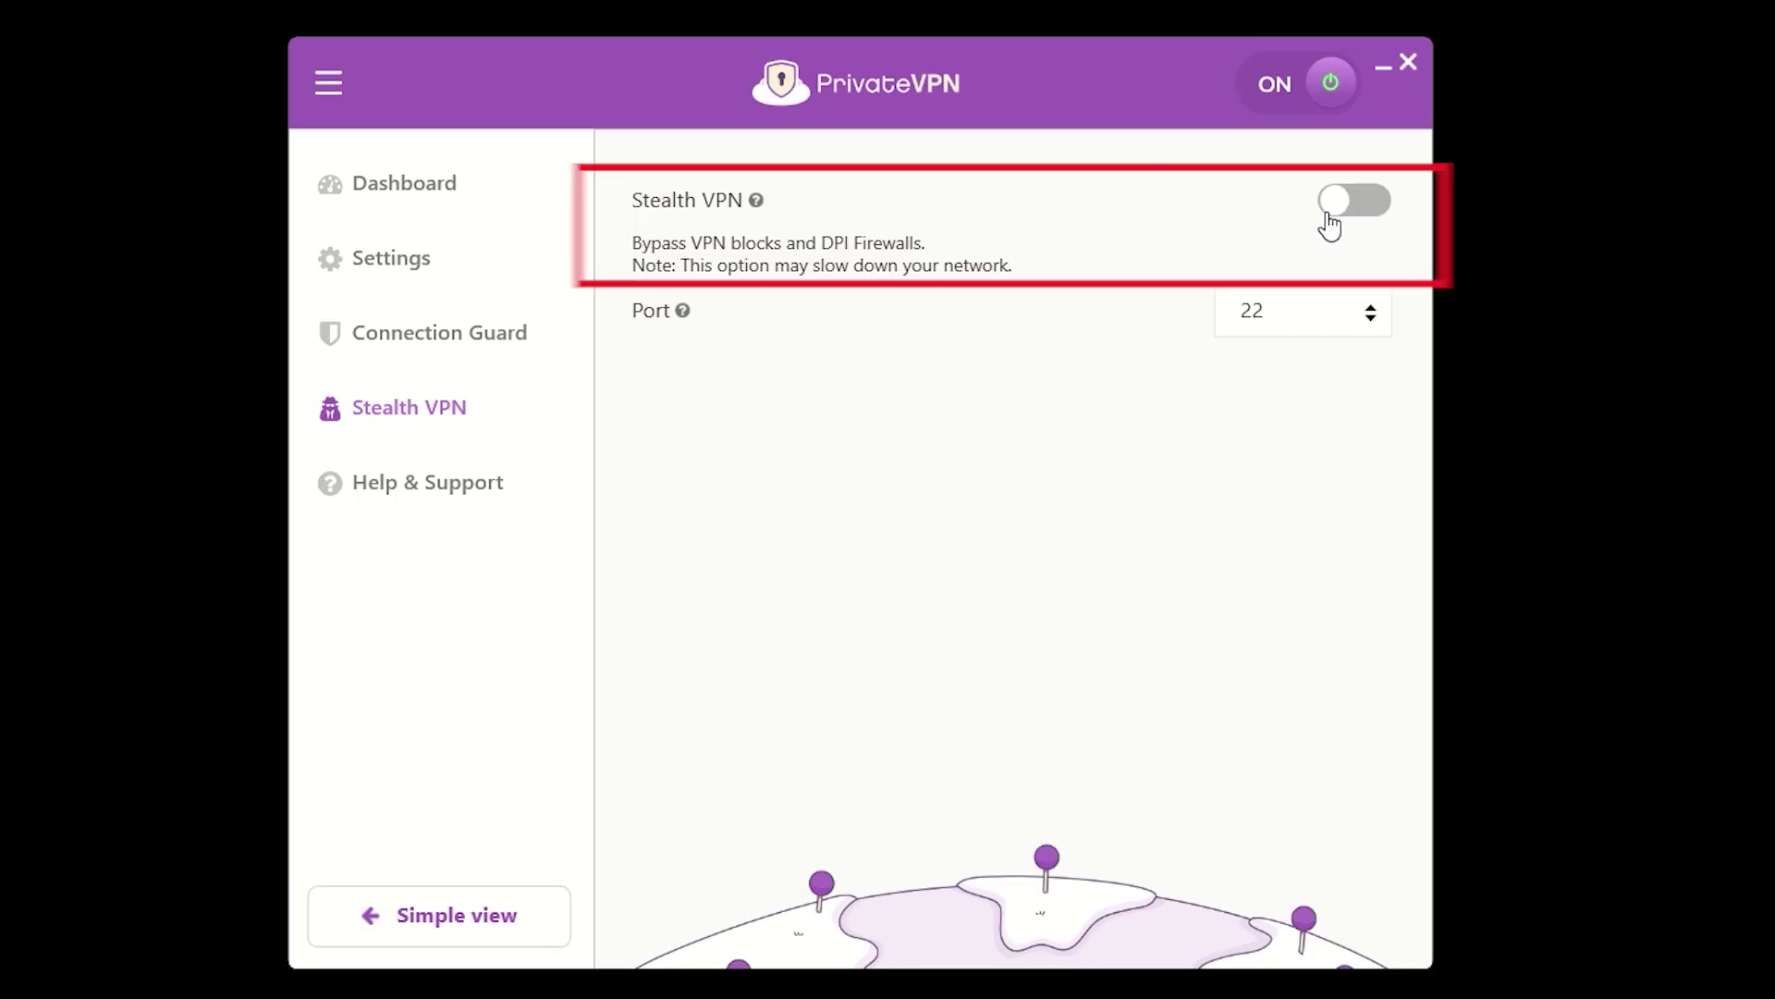
left_click(1329, 226)
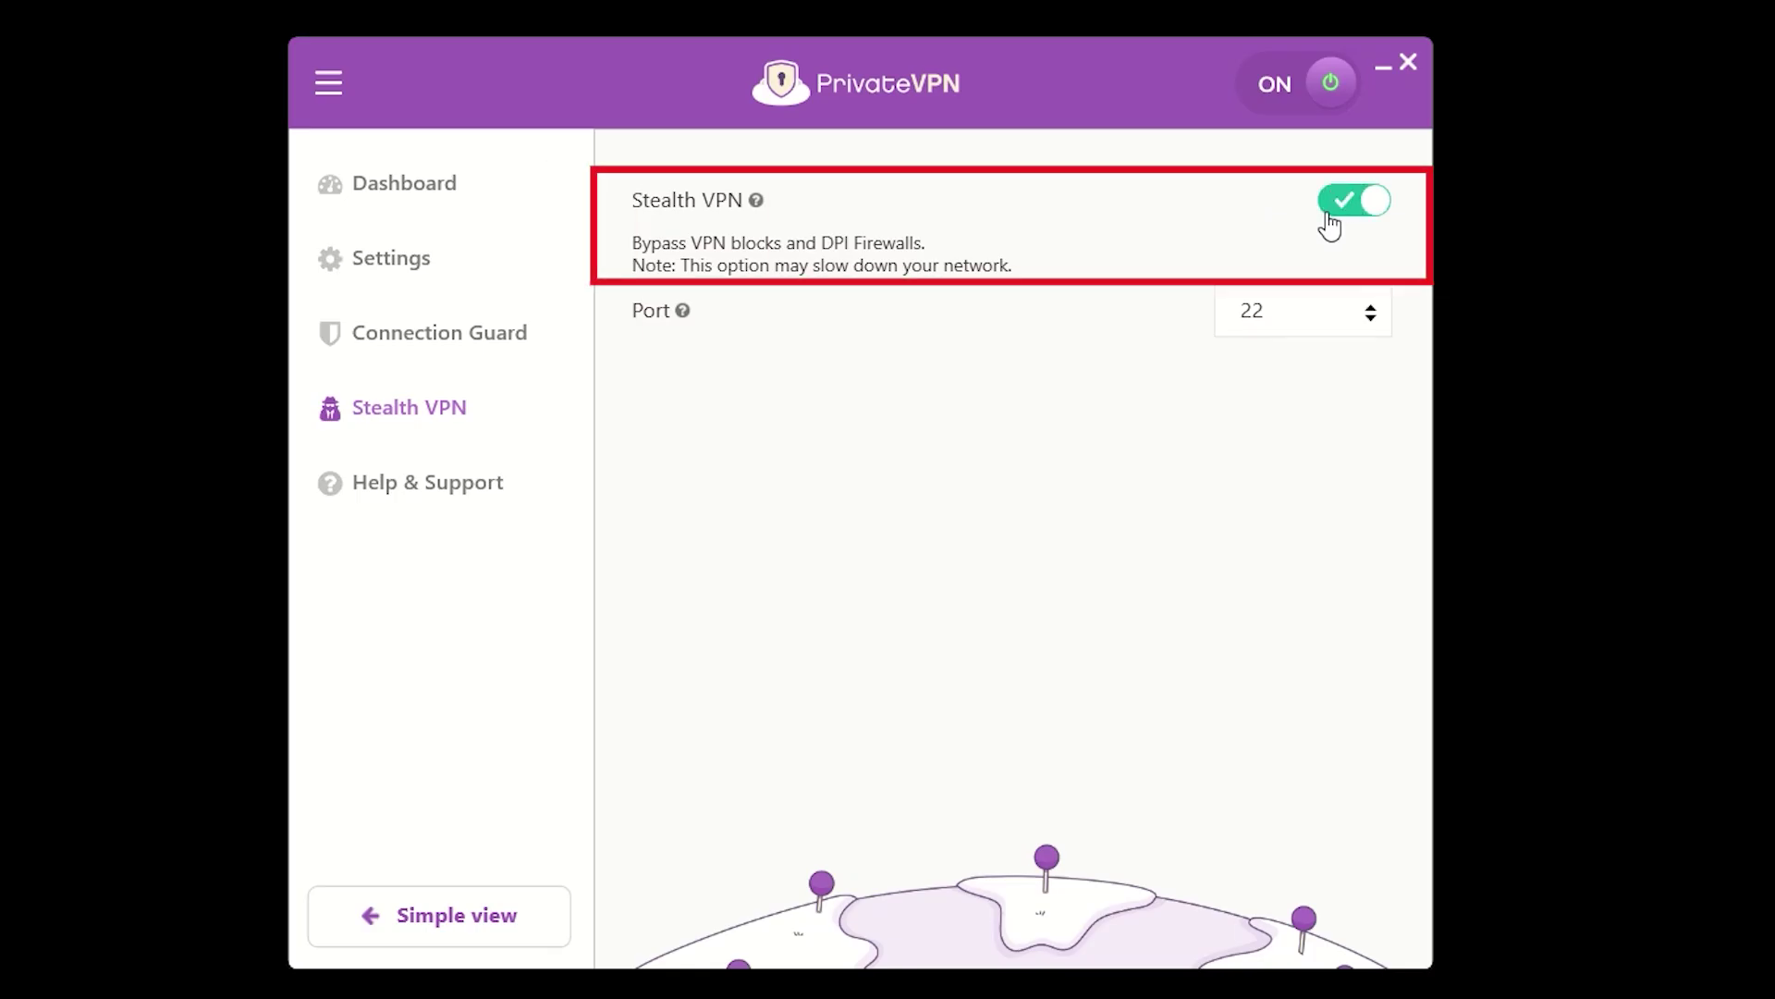